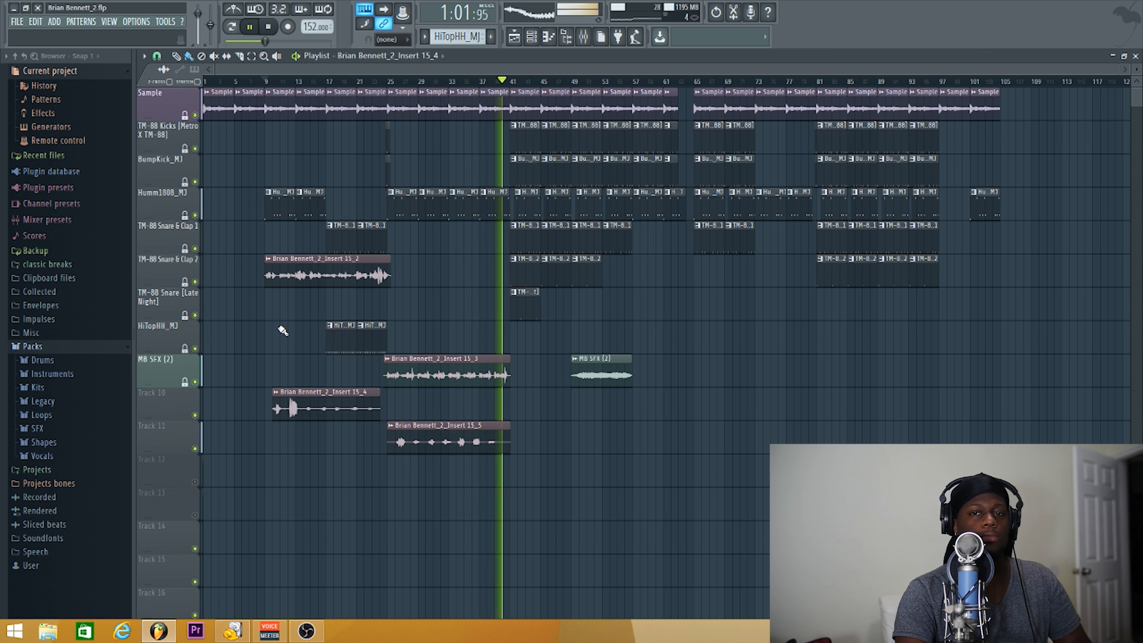
- Stop playback and open the Auto-Tune Evo effect on mixer Insert 16
{"action": "key", "text": "space"}
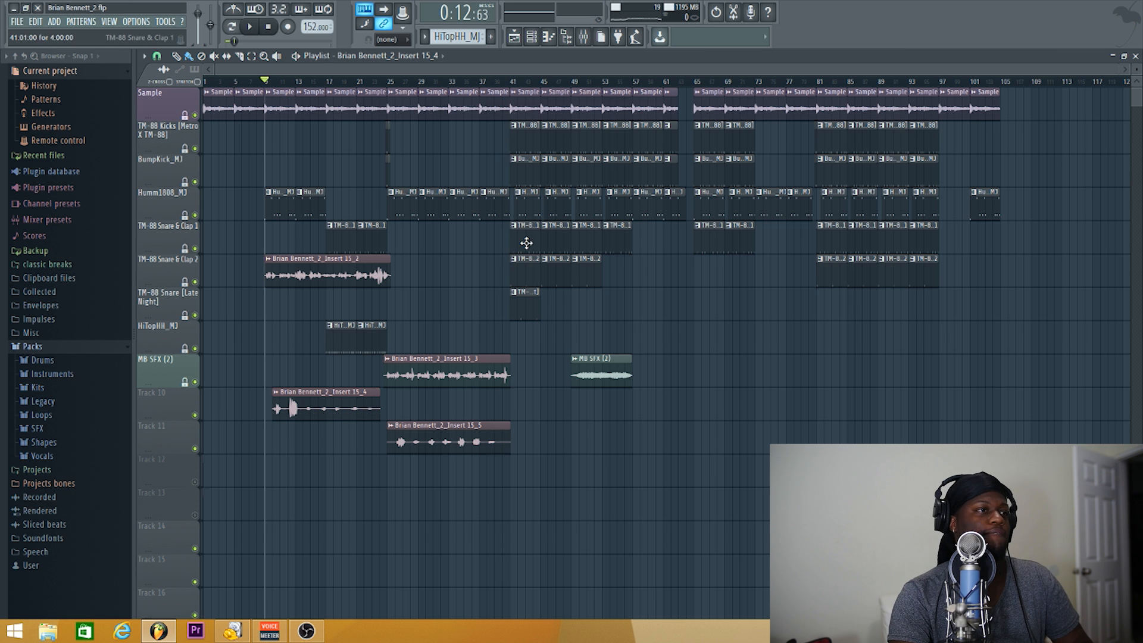
{"action": "key", "text": "F9"}
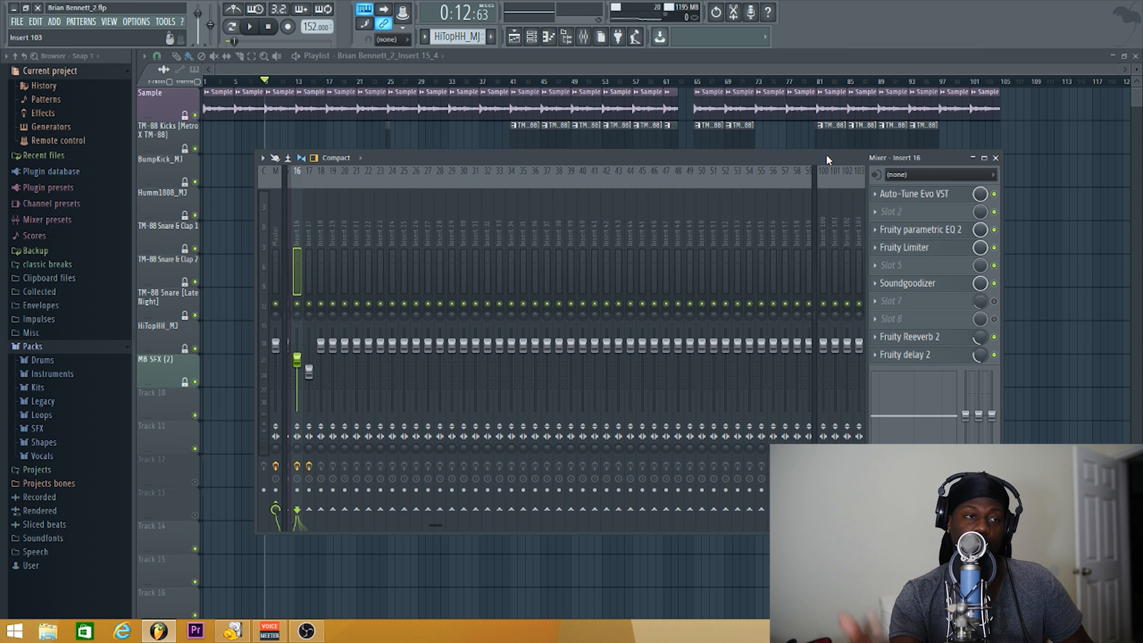
{"action": "left_click", "coordinate": [905, 193]}
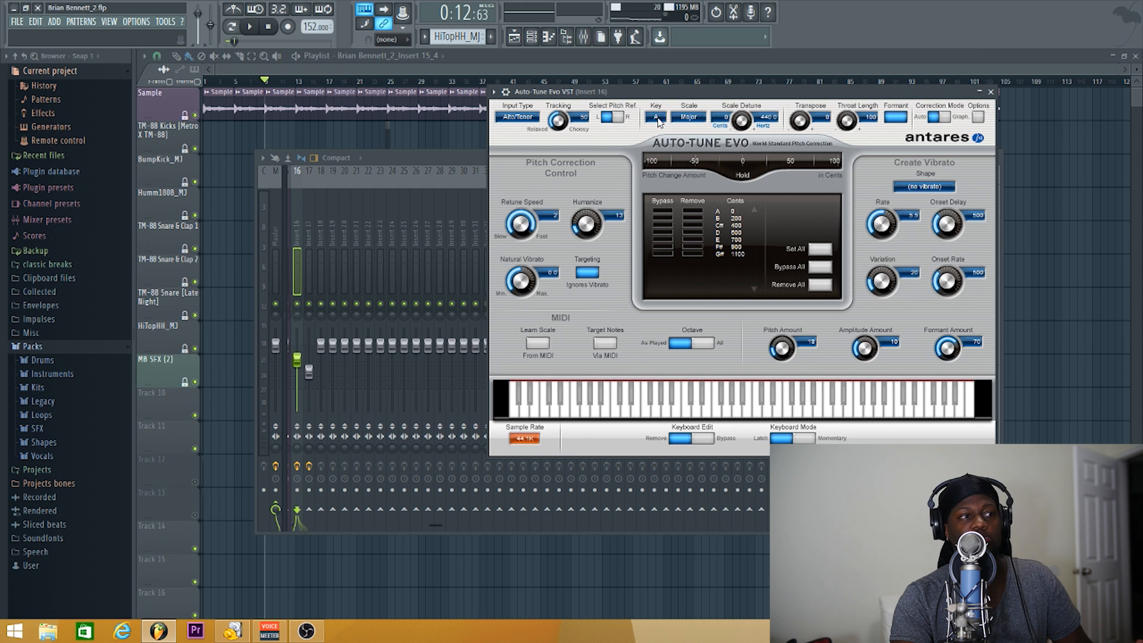
- Try the Chromatic scale in Auto-Tune Evo, and return the scale to Major
{"action": "left_click", "coordinate": [691, 118]}
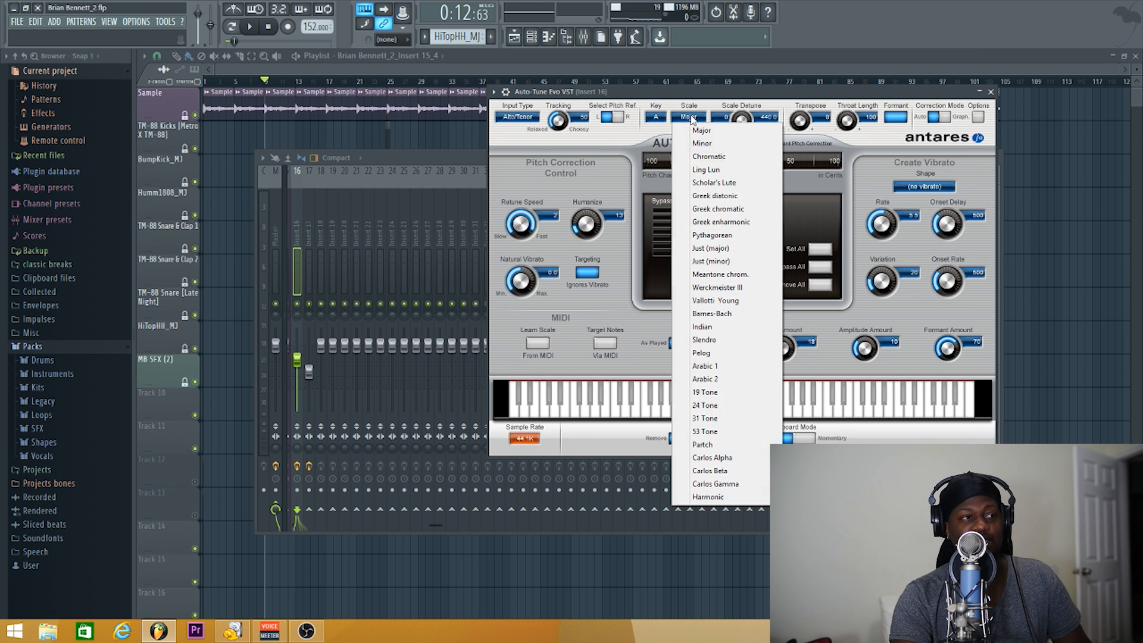
{"action": "left_click", "coordinate": [718, 158]}
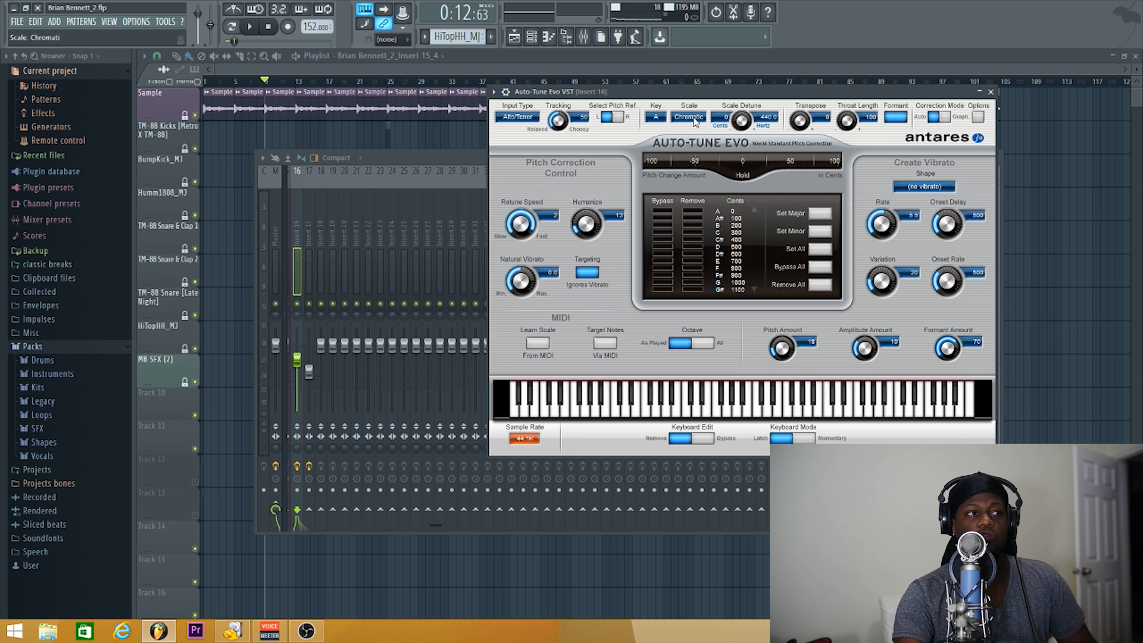
{"action": "left_click", "coordinate": [694, 120]}
{"action": "left_click", "coordinate": [690, 137]}
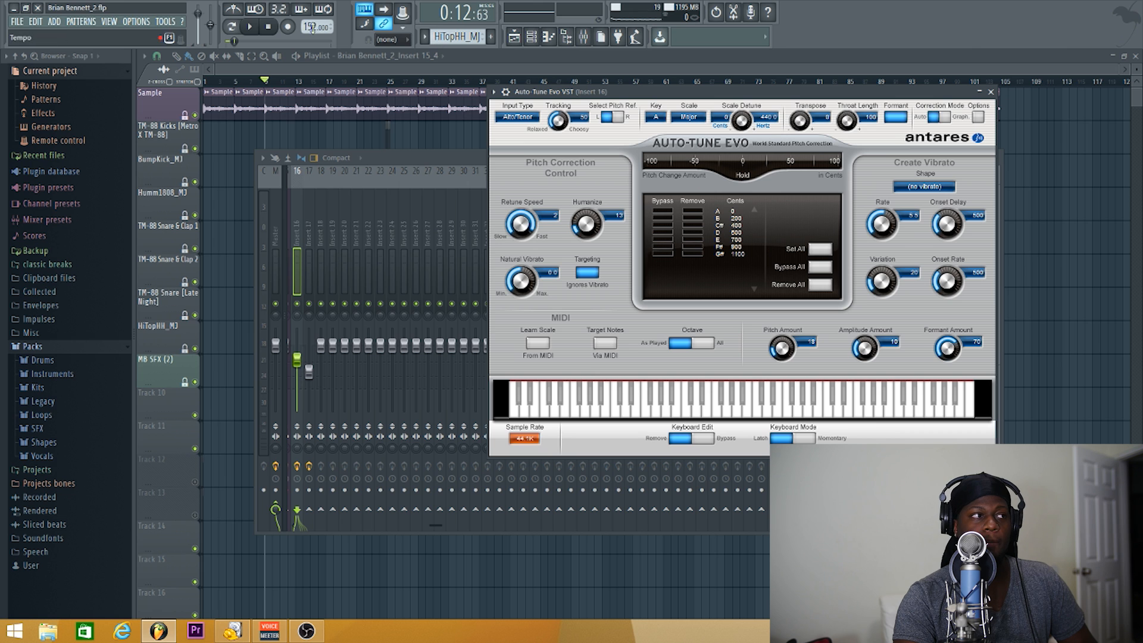
- Listen to the vocal with the Auto-Tune Evo settings, stop playback and close the effect
{"action": "left_click", "coordinate": [250, 27]}
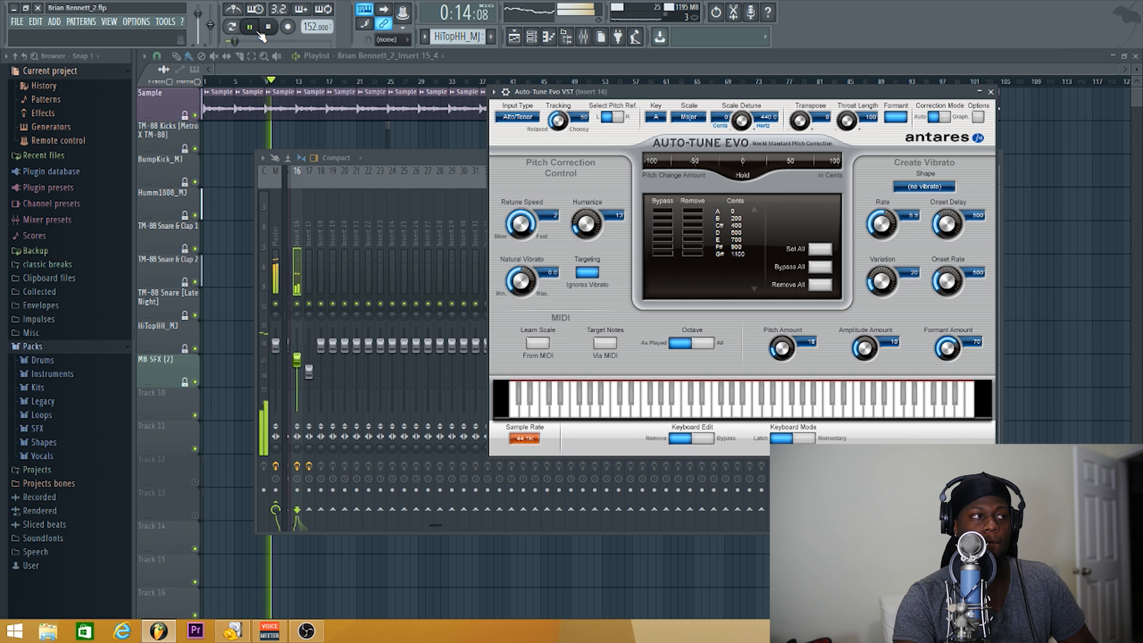
{"action": "left_click", "coordinate": [268, 28]}
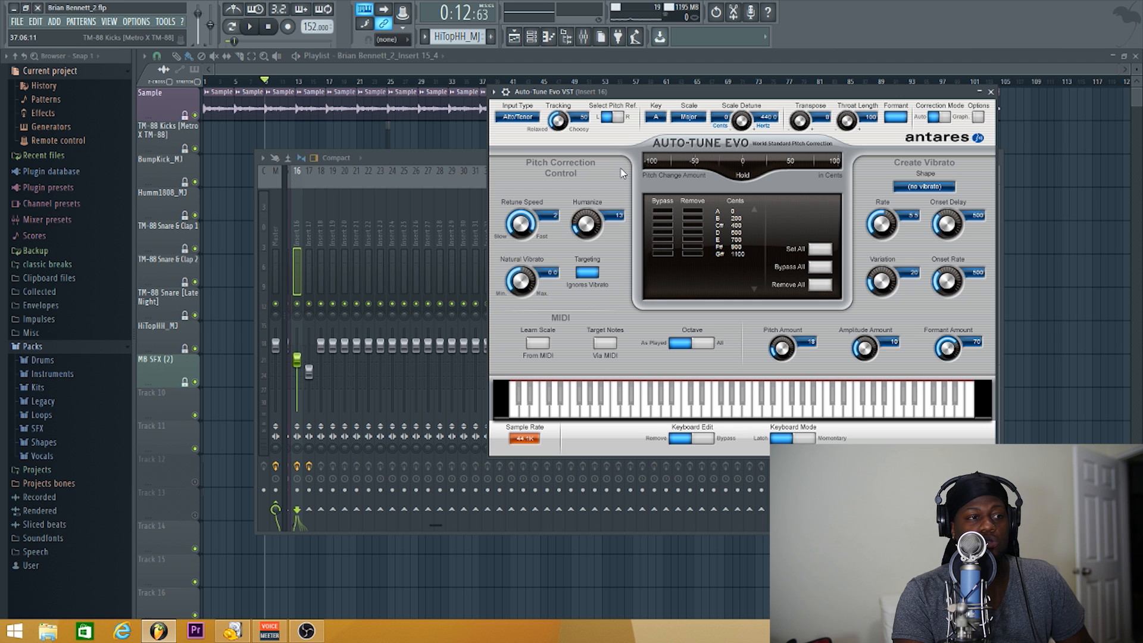
{"action": "left_click", "coordinate": [991, 92]}
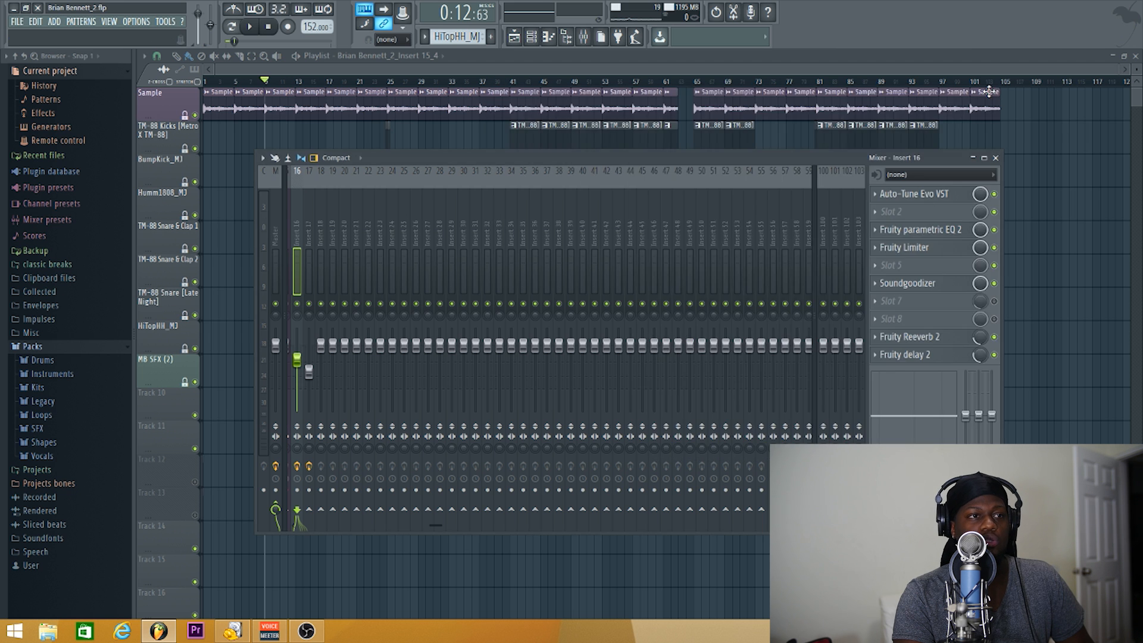
- Open Fruity parametric EQ 2 on Insert 16 and shift the band 1 low cut to a slightly lower frequency
{"action": "left_click", "coordinate": [934, 234]}
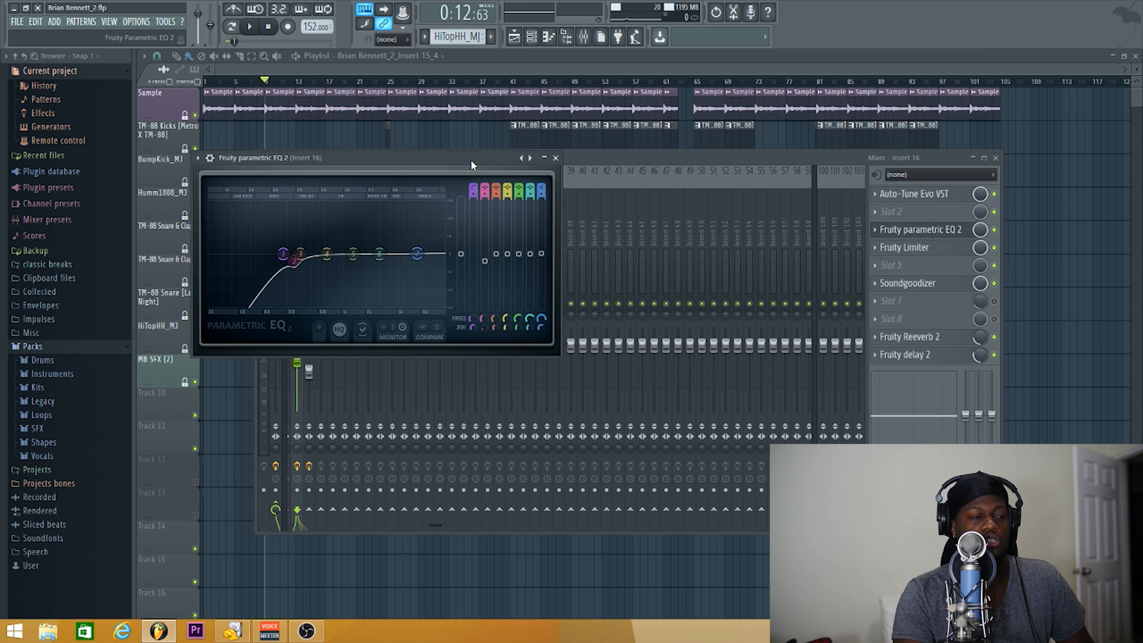
{"action": "left_click_drag", "start_coordinate": [471, 159], "coordinate": [674, 161]}
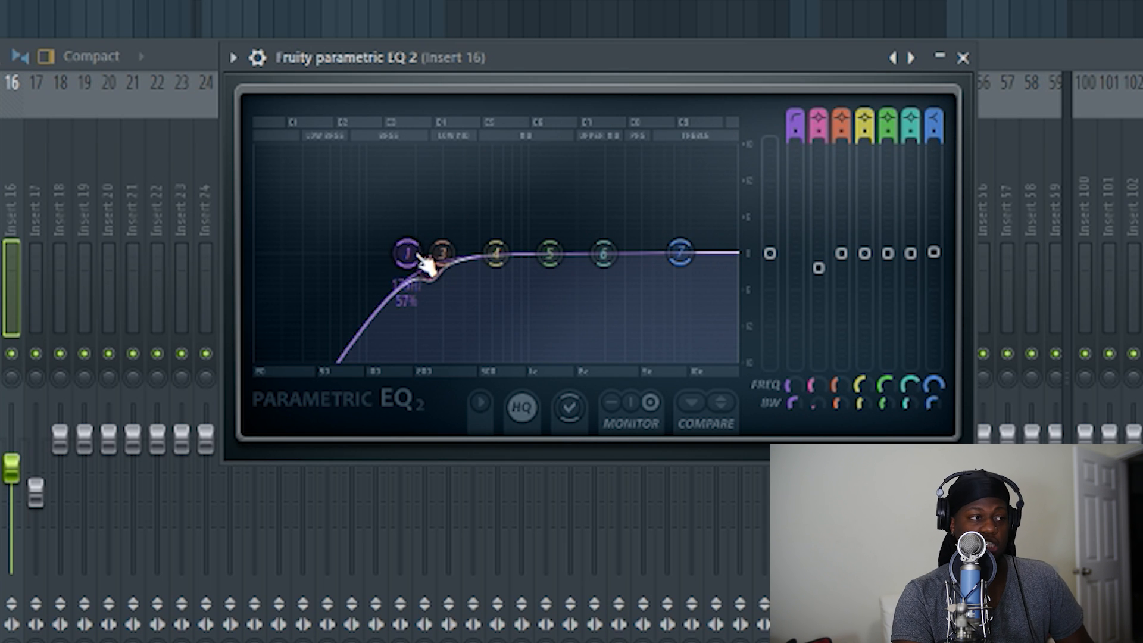
{"action": "left_click_drag", "start_coordinate": [417, 248], "coordinate": [412, 247]}
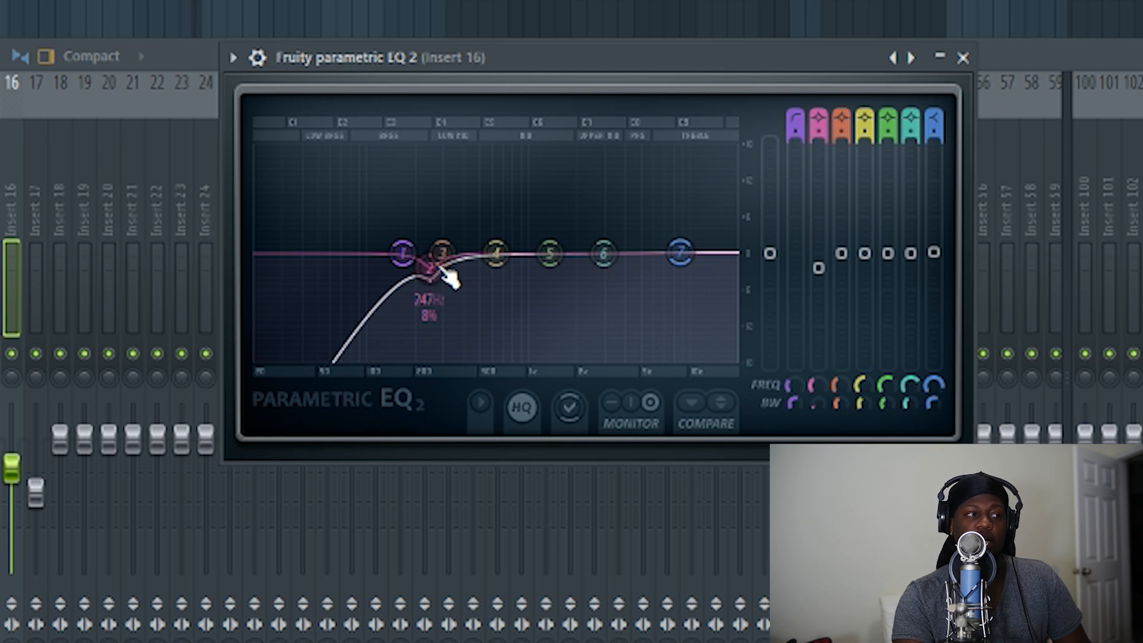
- Boost EQ band 2 fully to sweep the low mids during playback, pull it down to a slight cut and close the equalizer
{"action": "left_click", "coordinate": [819, 271]}
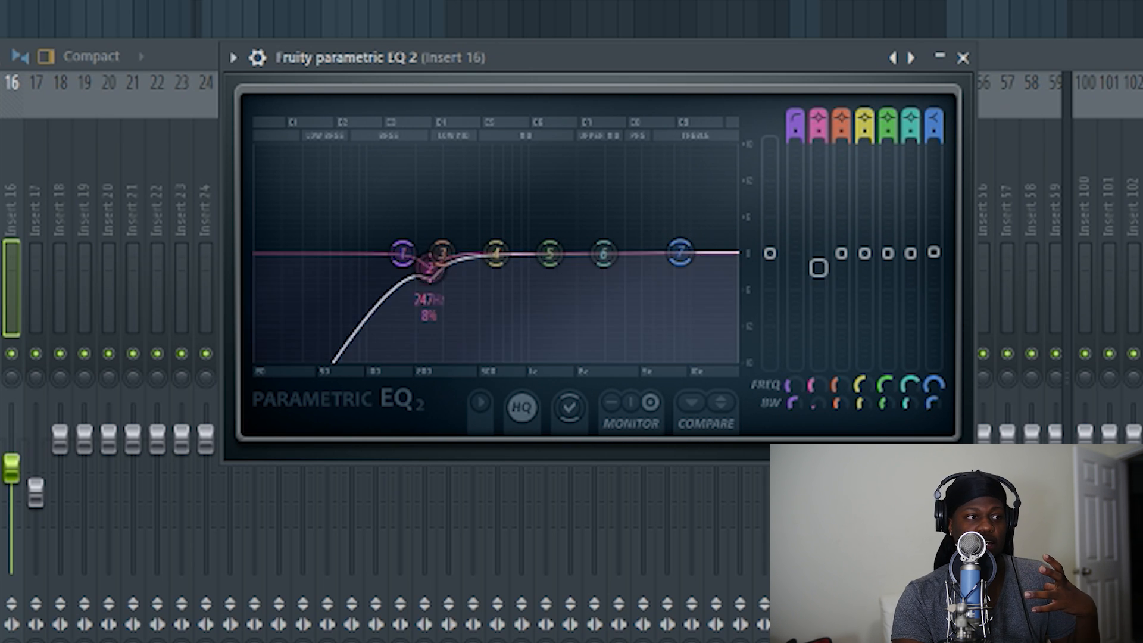
{"action": "left_click_drag", "start_coordinate": [819, 268], "coordinate": [818, 144]}
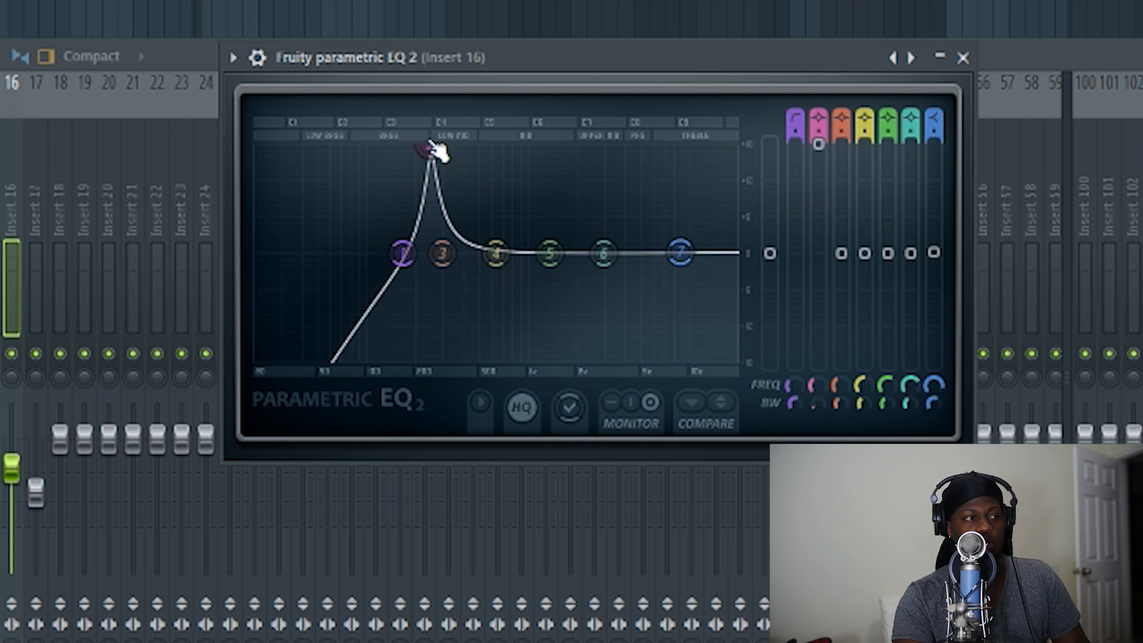
{"action": "mouse_move", "coordinate": [430, 152]}
{"action": "left_mouse_down"}
{"action": "mouse_move", "coordinate": [458, 149]}
{"action": "mouse_move", "coordinate": [385, 151]}
{"action": "mouse_move", "coordinate": [433, 151]}
{"action": "left_mouse_up"}
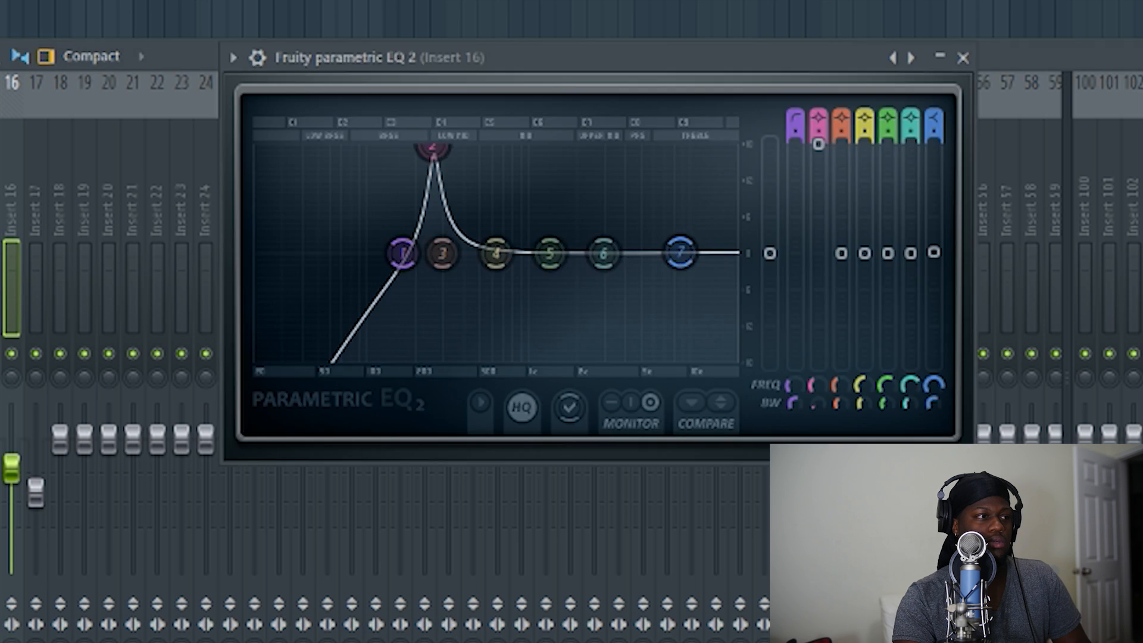
{"action": "mouse_move", "coordinate": [426, 149]}
{"action": "left_mouse_down"}
{"action": "mouse_move", "coordinate": [403, 149]}
{"action": "mouse_move", "coordinate": [432, 149]}
{"action": "left_mouse_up"}
{"action": "key", "text": "space"}
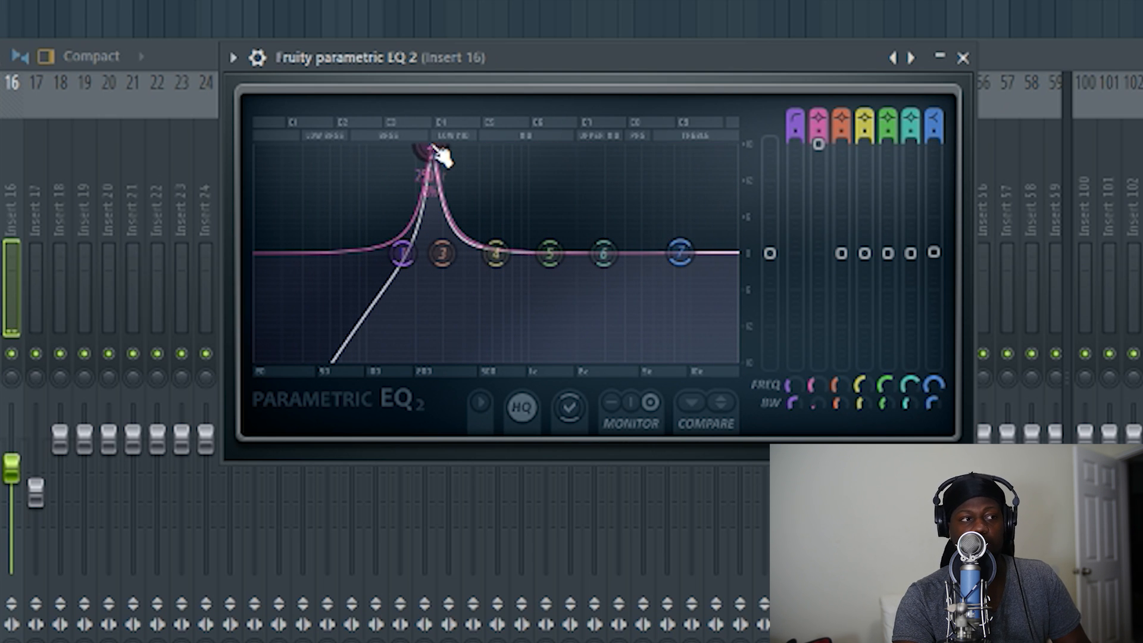
{"action": "mouse_move", "coordinate": [432, 149]}
{"action": "left_mouse_down"}
{"action": "mouse_move", "coordinate": [650, 150]}
{"action": "mouse_move", "coordinate": [435, 150]}
{"action": "left_mouse_up"}
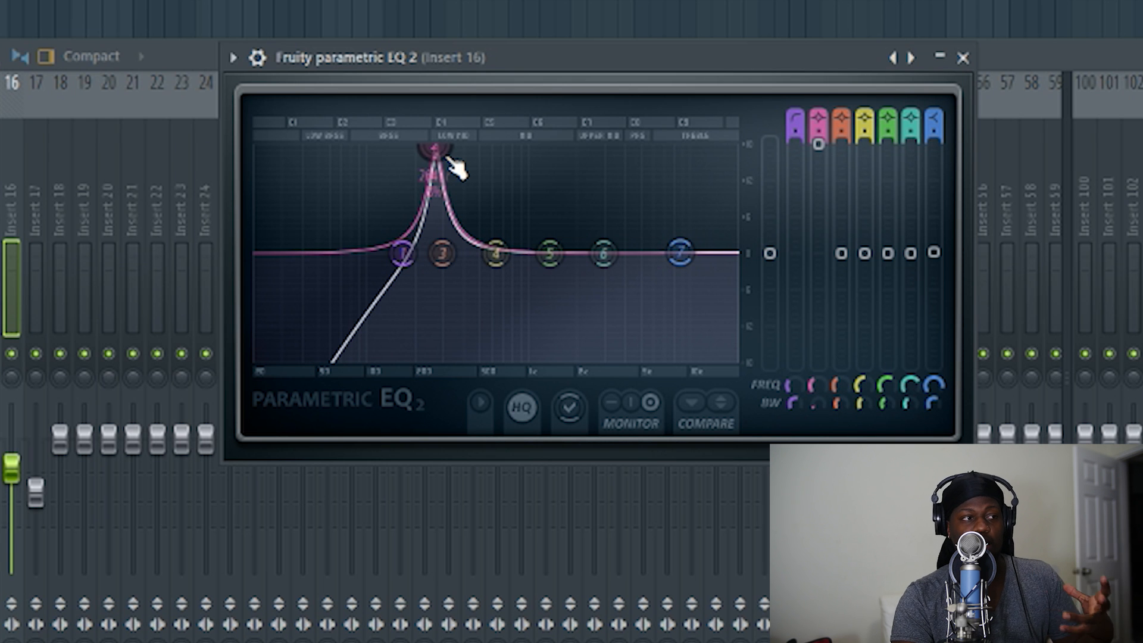
{"action": "left_click_drag", "start_coordinate": [451, 160], "coordinate": [436, 280]}
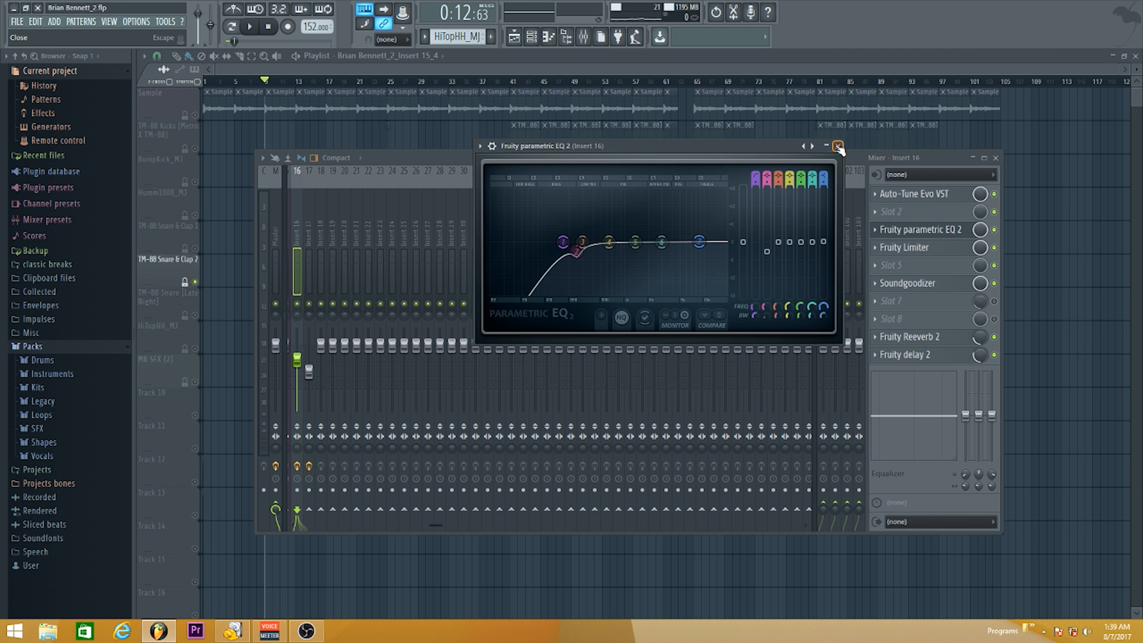
{"action": "left_click", "coordinate": [838, 146]}
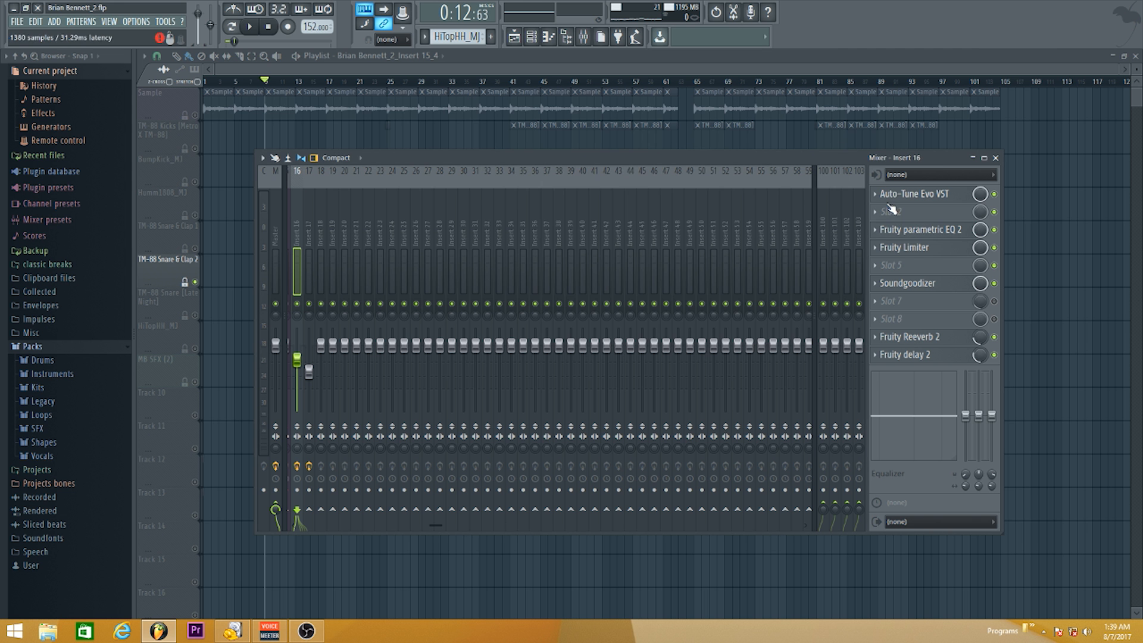
- Open Fruity Limiter on Insert 16, examine its compressor settings and close it
{"action": "left_click", "coordinate": [929, 248]}
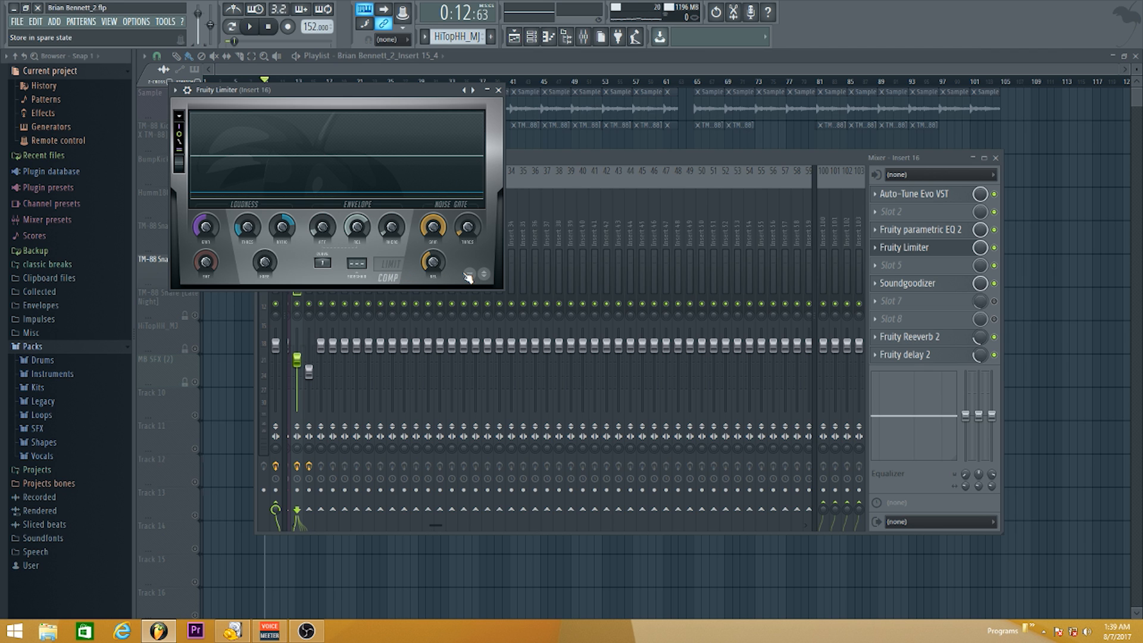
{"action": "left_click_drag", "start_coordinate": [319, 90], "coordinate": [530, 100]}
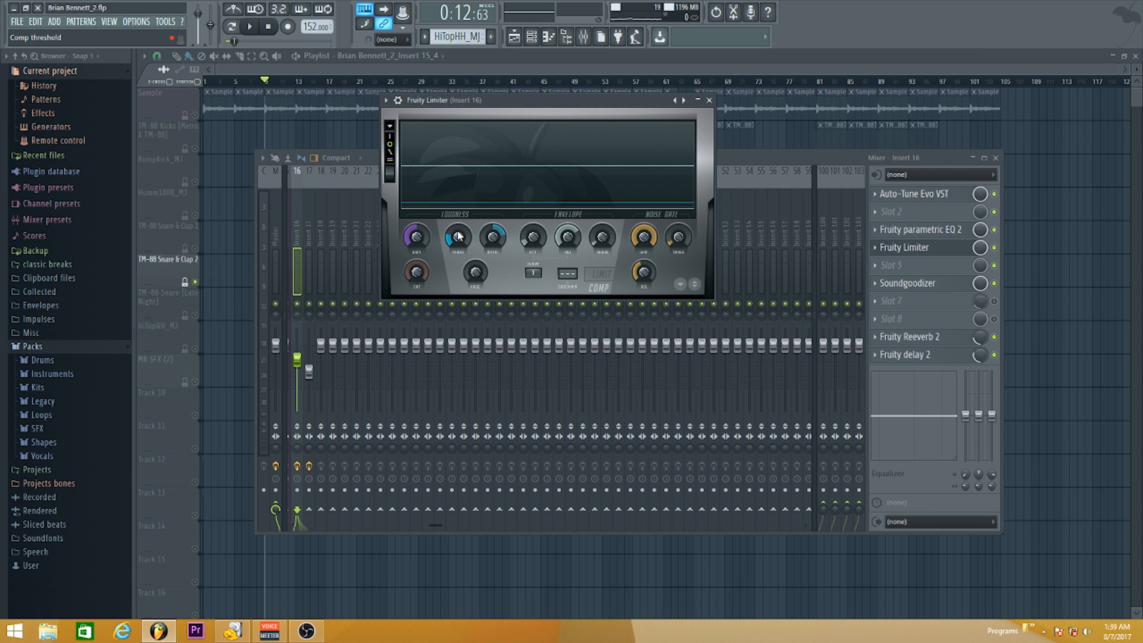
{"action": "left_click_drag", "start_coordinate": [503, 118], "coordinate": [532, 147]}
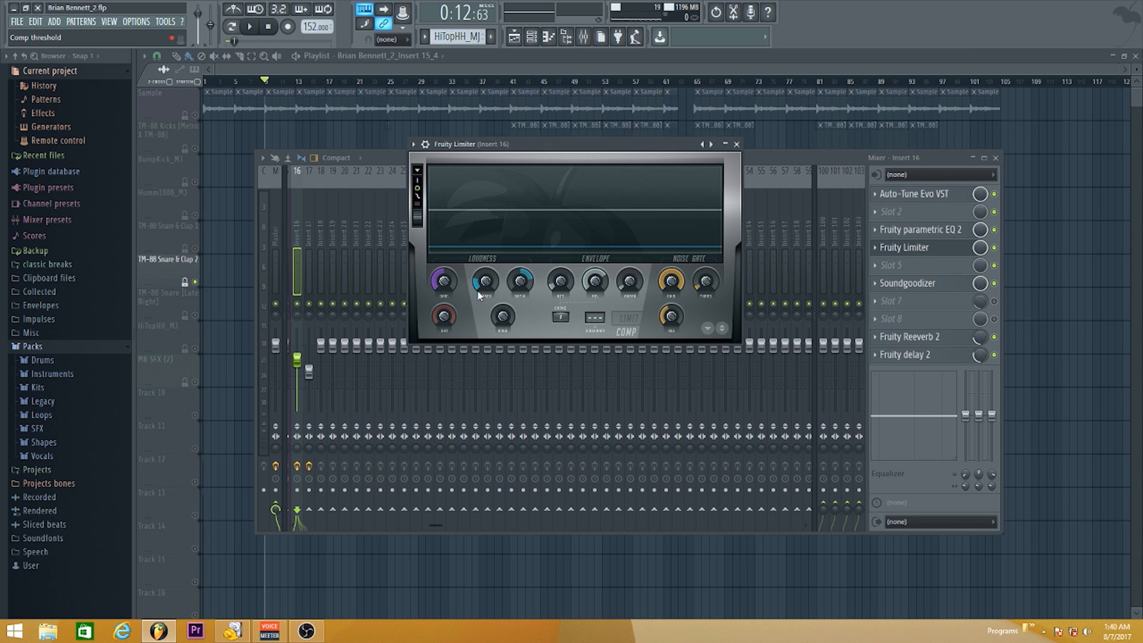
{"action": "left_click", "coordinate": [737, 145]}
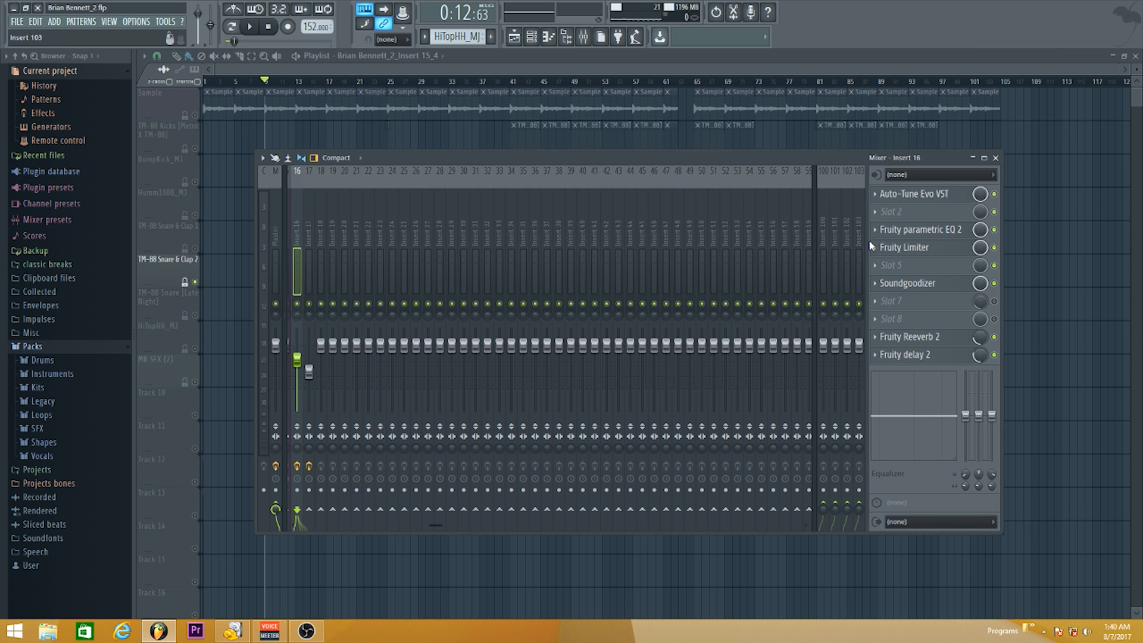
- Open Soundgoodizer on Insert 16, examine its amount and preset, and play the vocal twice to hear its effect
{"action": "left_click", "coordinate": [907, 284]}
{"action": "left_click_drag", "start_coordinate": [662, 166], "coordinate": [648, 163]}
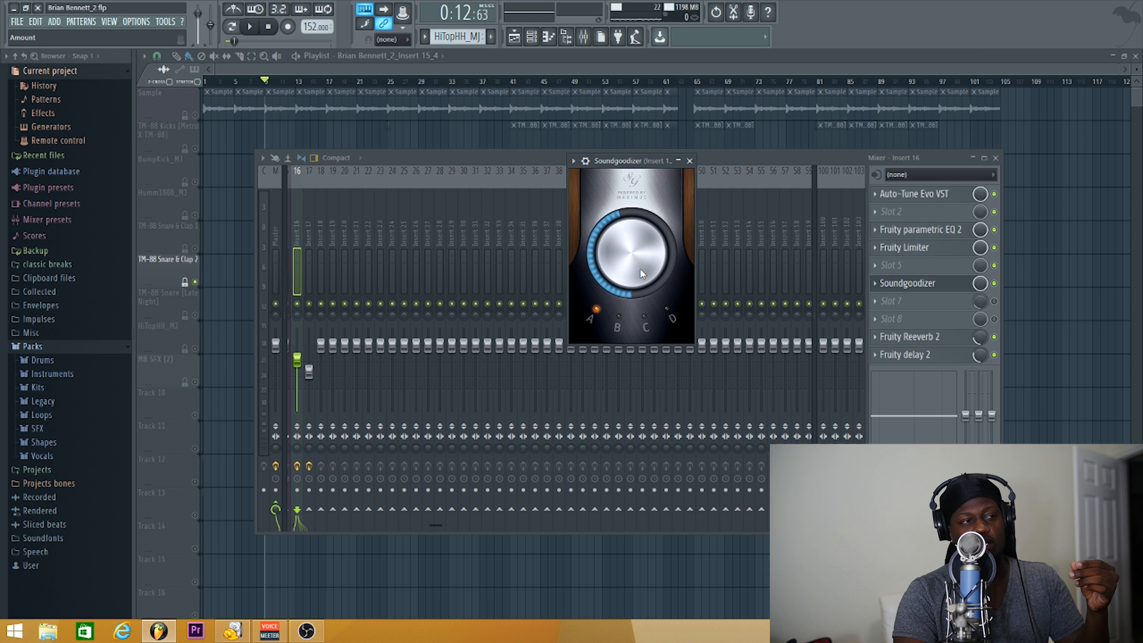
{"action": "key", "text": "space"}
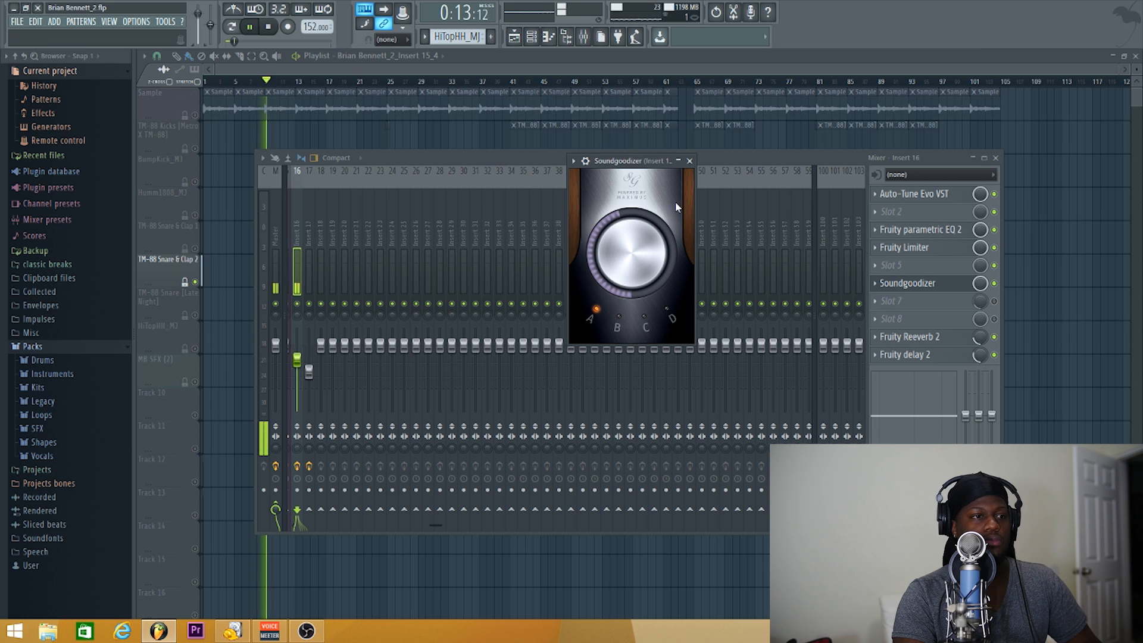
{"action": "left_click", "coordinate": [688, 161]}
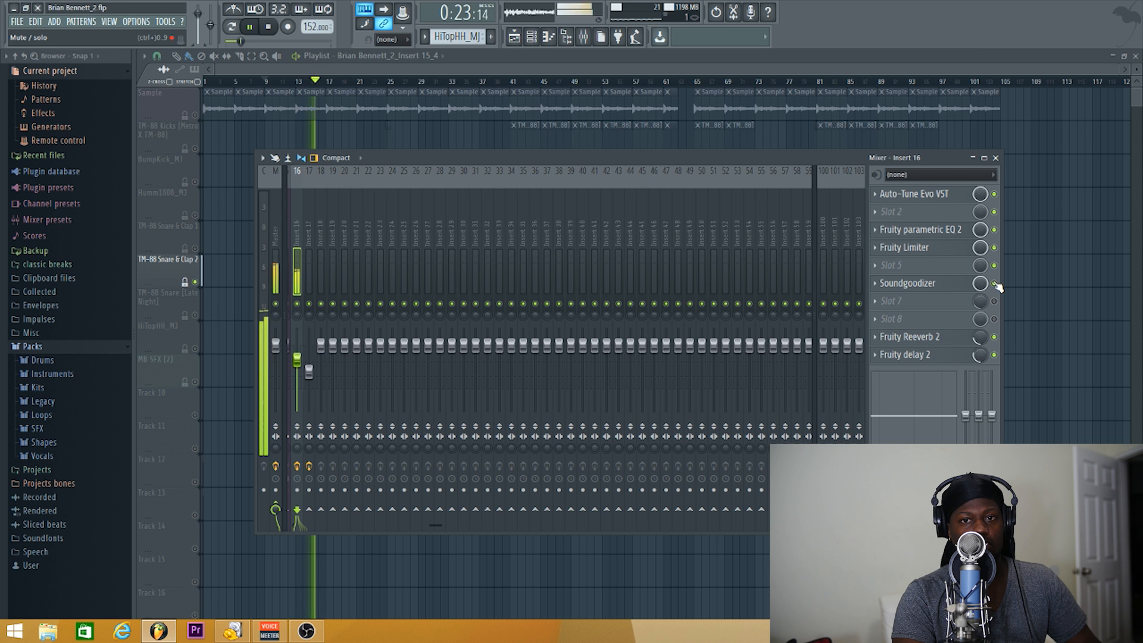
{"action": "key", "text": "space"}
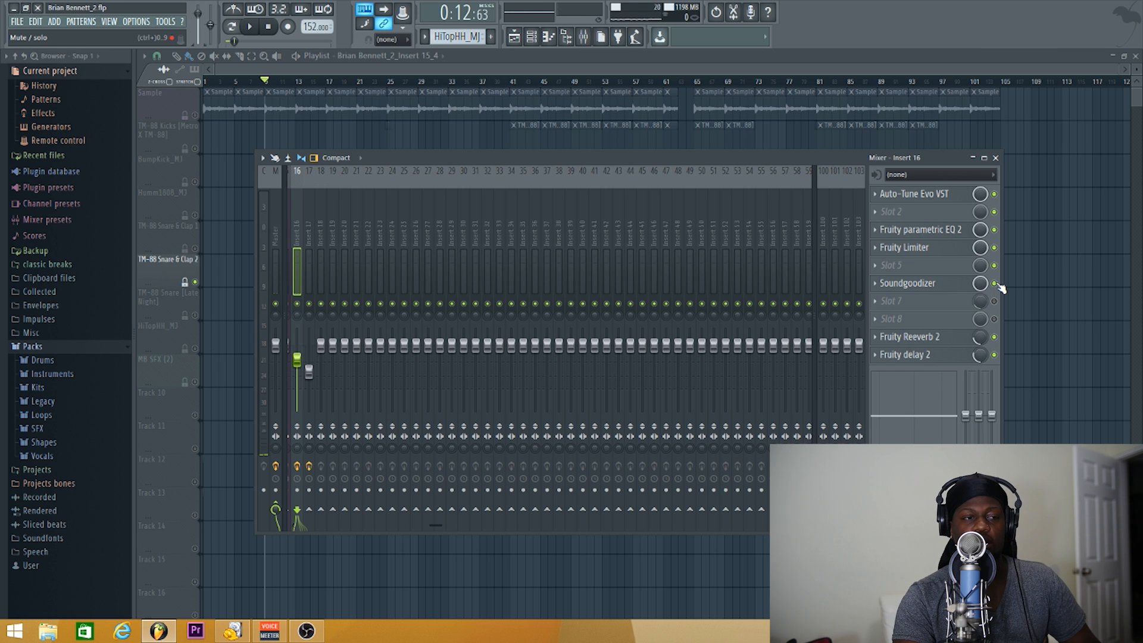
{"action": "key", "text": "space"}
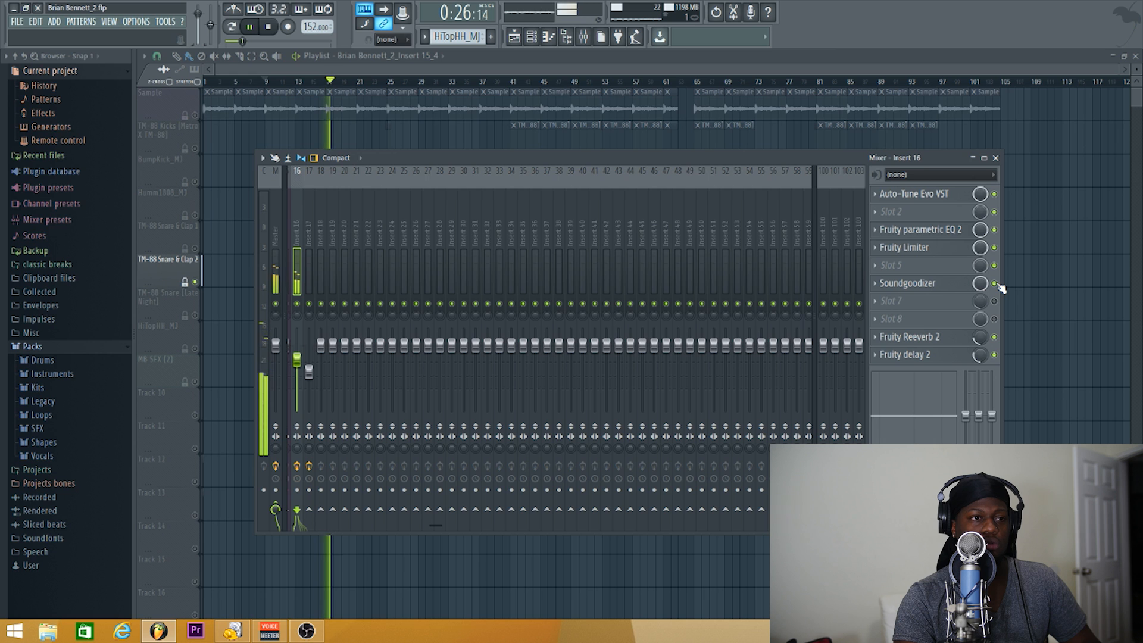
{"action": "key", "text": "space"}
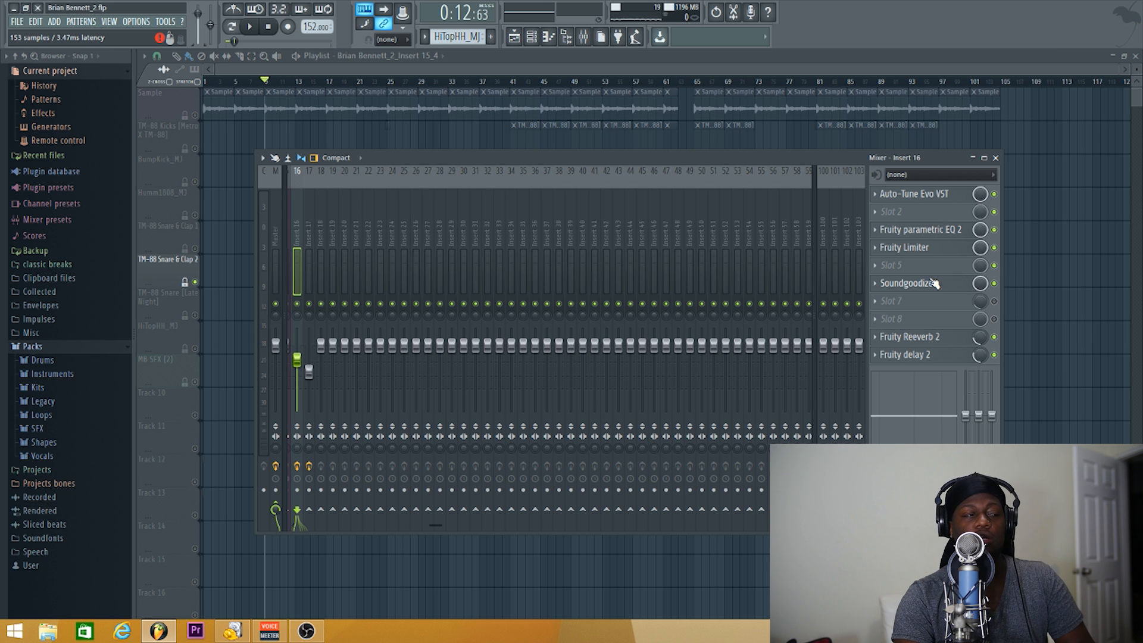
- Raise the Fruity Reeverb 2 mix level on Insert 16 to hear it during playback, and lower it to a subtle amount
{"action": "left_click", "coordinate": [933, 337]}
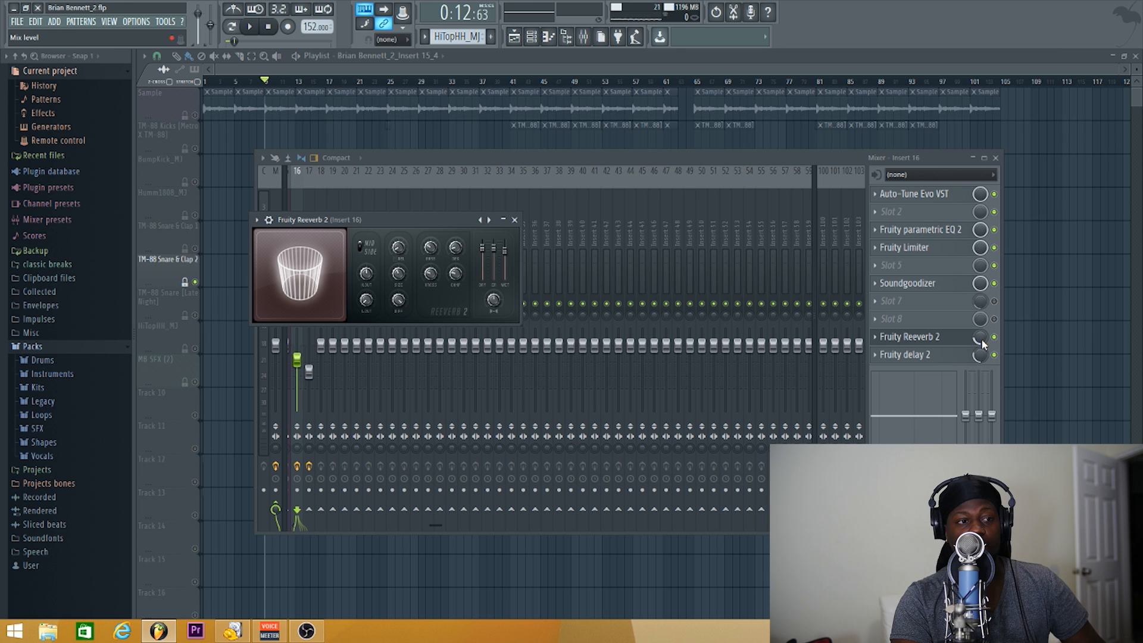
{"action": "mouse_move", "coordinate": [982, 344]}
{"action": "left_mouse_down"}
{"action": "mouse_move", "coordinate": [981, 309]}
{"action": "mouse_move", "coordinate": [981, 328]}
{"action": "left_mouse_up"}
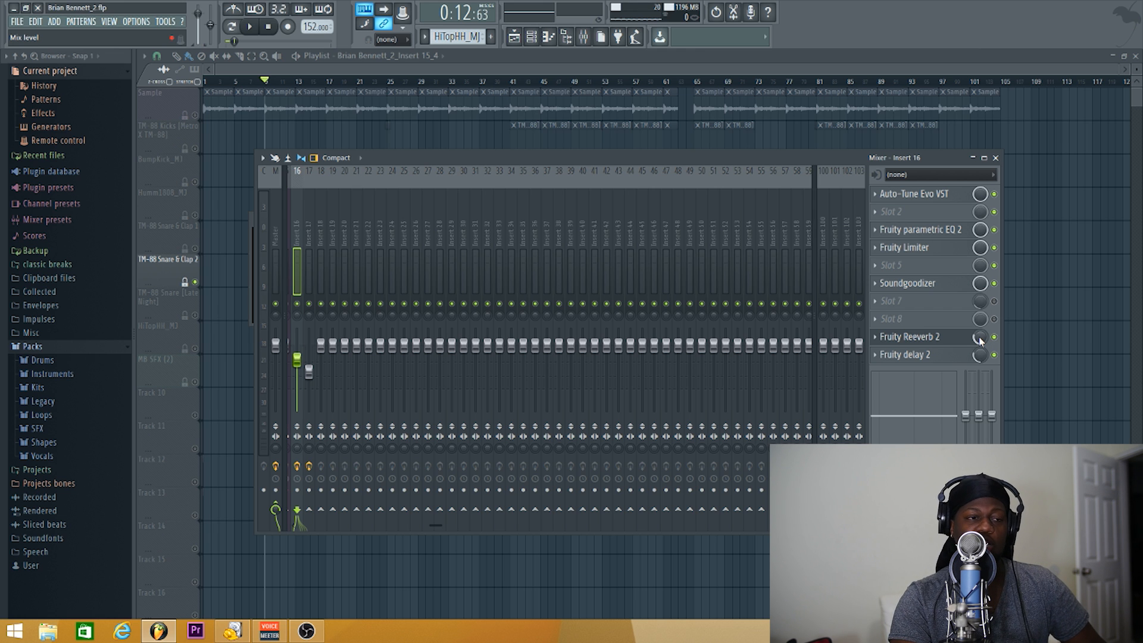
{"action": "key", "text": "space"}
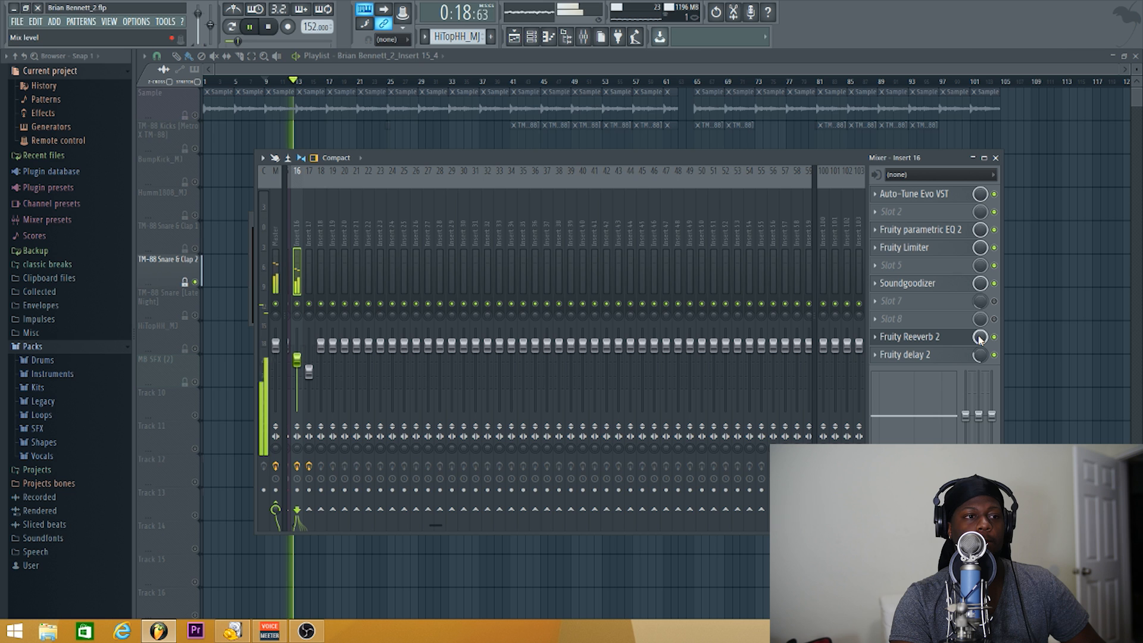
{"action": "left_click_drag", "start_coordinate": [980, 338], "coordinate": [979, 380]}
{"action": "key", "text": "space"}
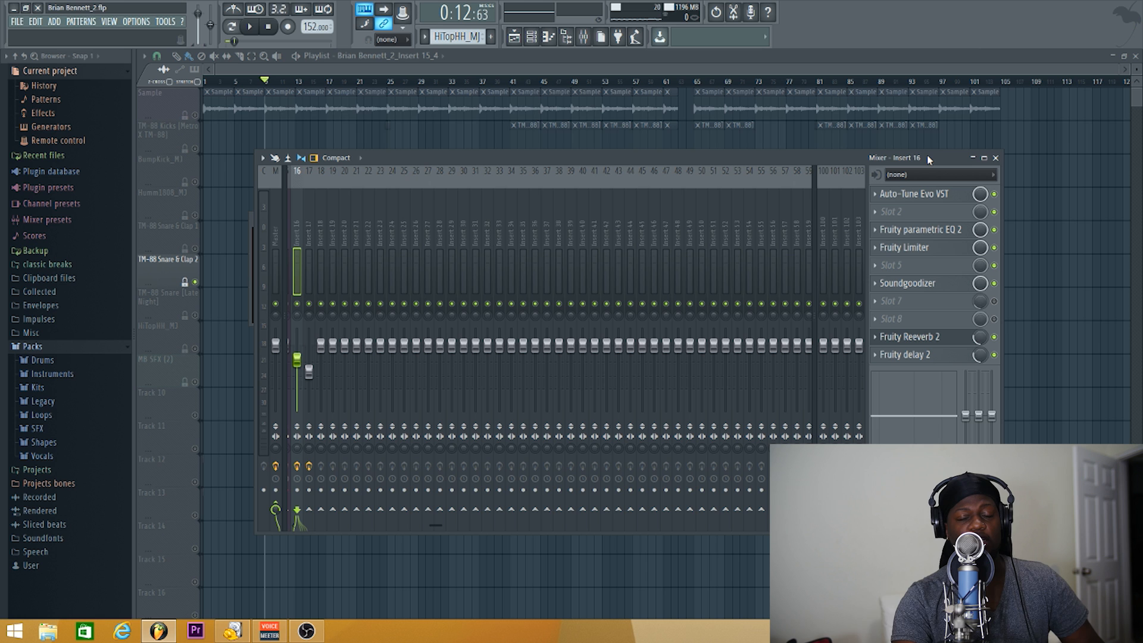
- Open Fruity delay 2 on Insert 16 and examine its settings
{"action": "left_click", "coordinate": [951, 355]}
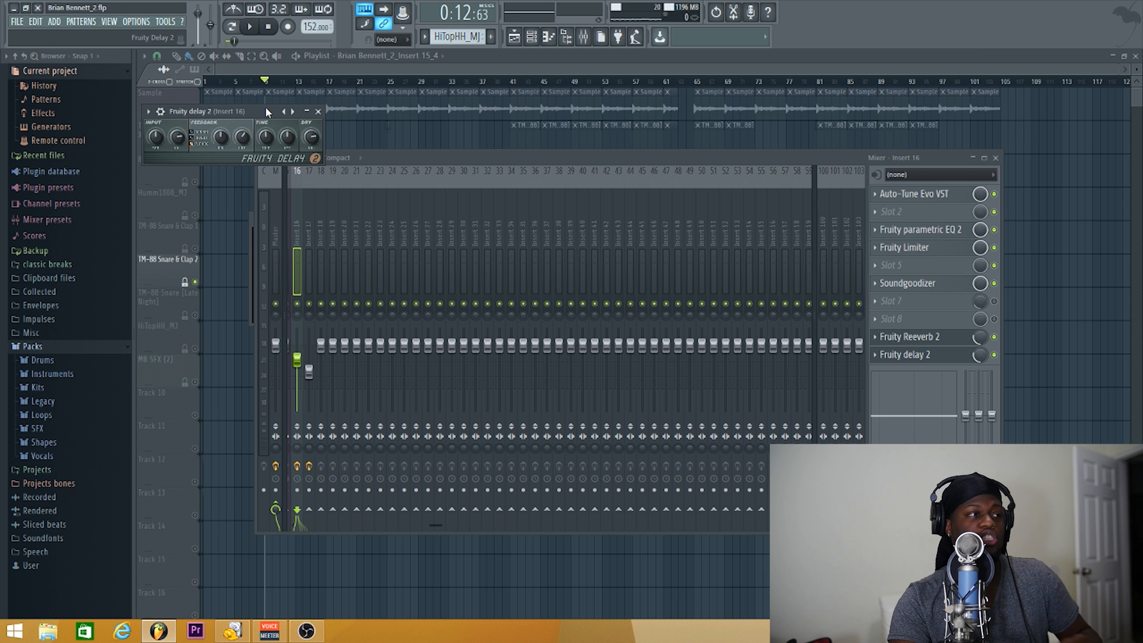
{"action": "left_click_drag", "start_coordinate": [274, 110], "coordinate": [668, 303]}
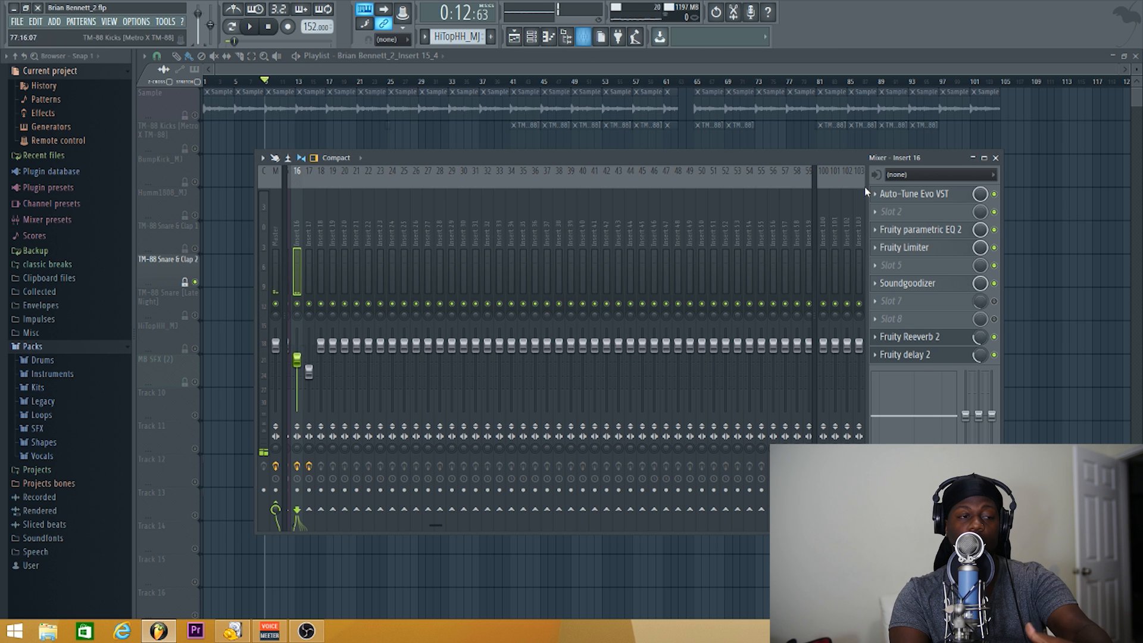
- Open Fruity delay 2 on Insert 16 and play the vocal twice to listen to the delay
{"action": "left_click", "coordinate": [920, 357]}
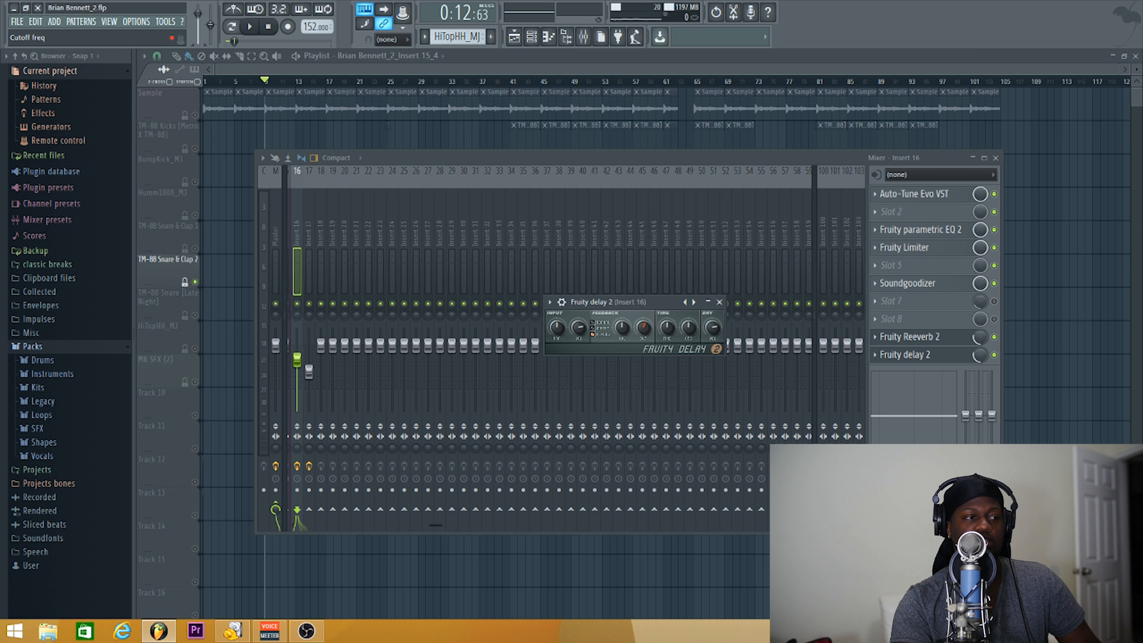
{"action": "key", "text": "space"}
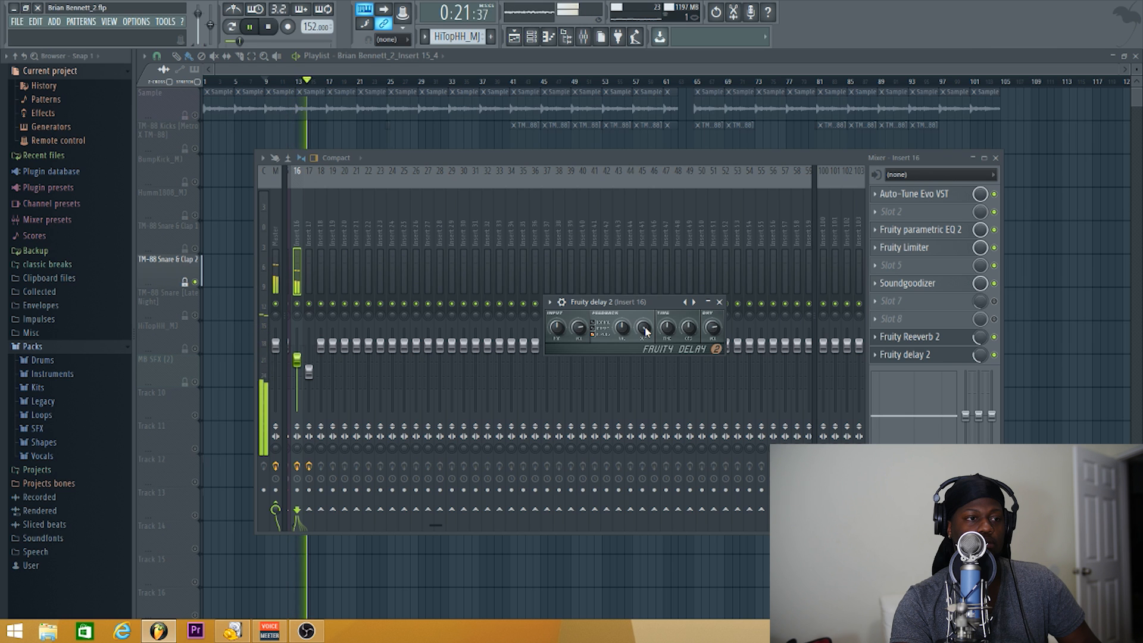
{"action": "key", "text": "space"}
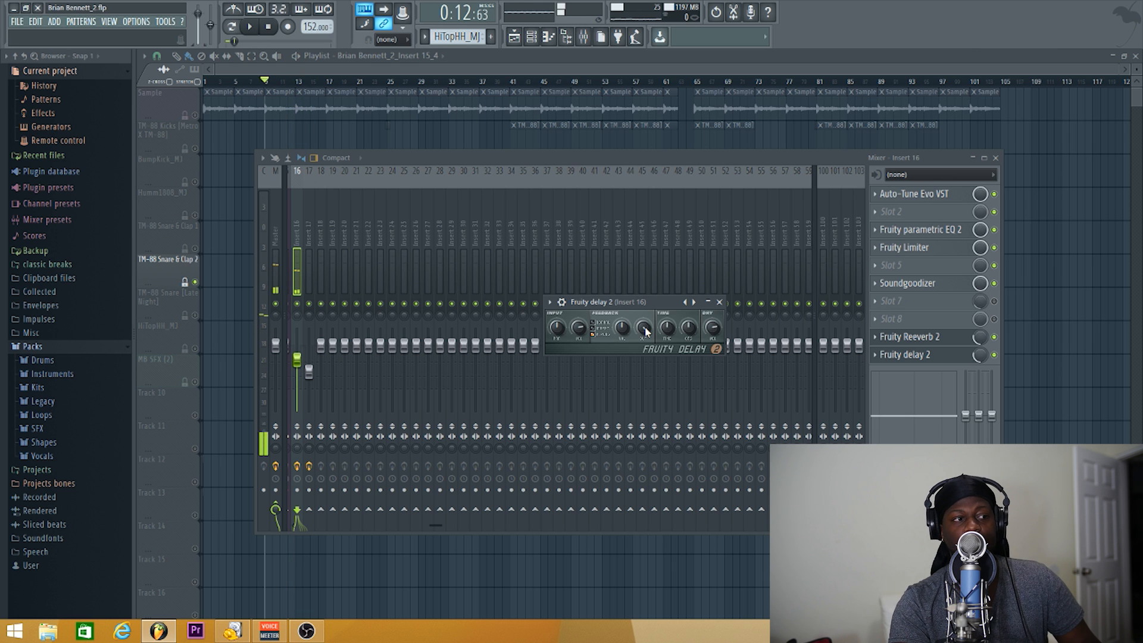
{"action": "key", "text": "space"}
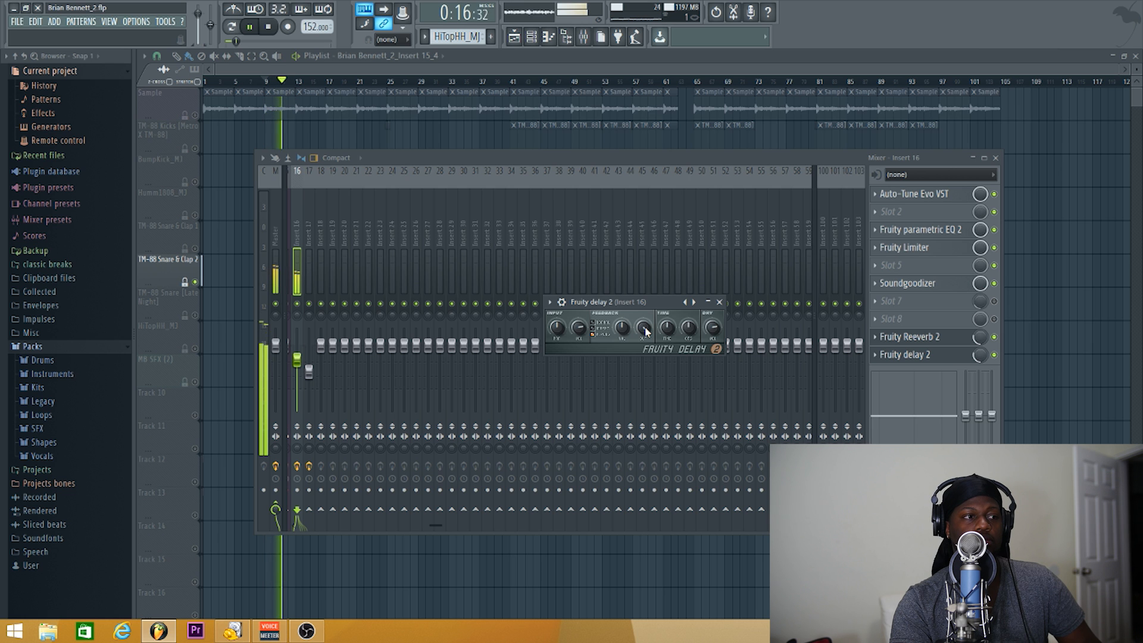
{"action": "key", "text": "space"}
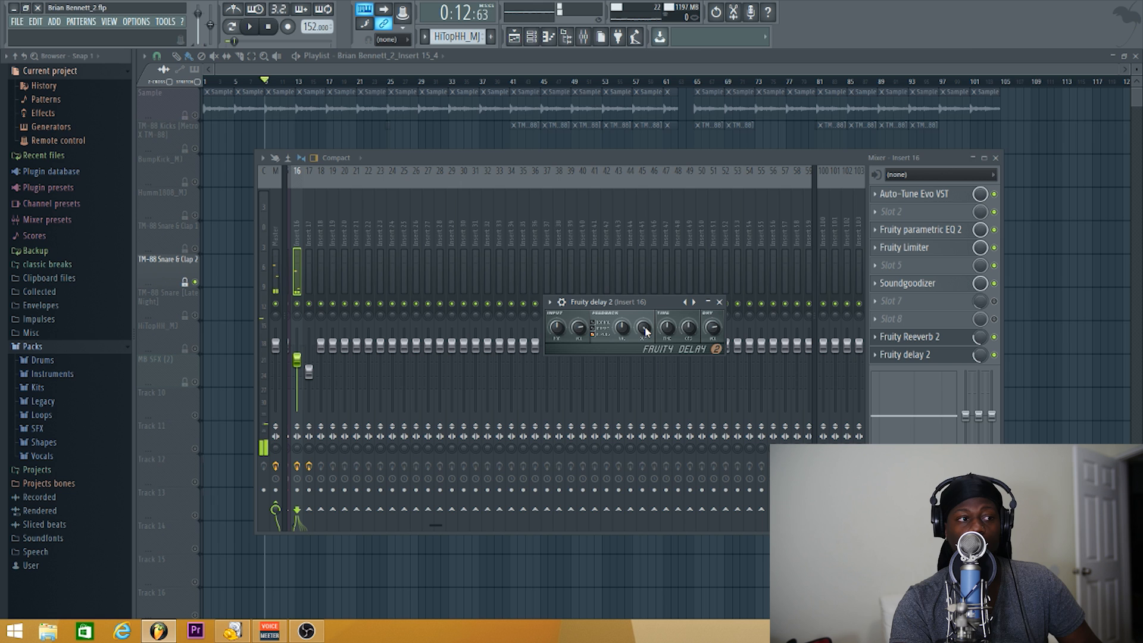
- Adjust the feedback cutoff frequency of Fruity delay 2 by ear during playback, finishing at a lower setting, and close the delay
{"action": "left_click_drag", "start_coordinate": [646, 332], "coordinate": [646, 332]}
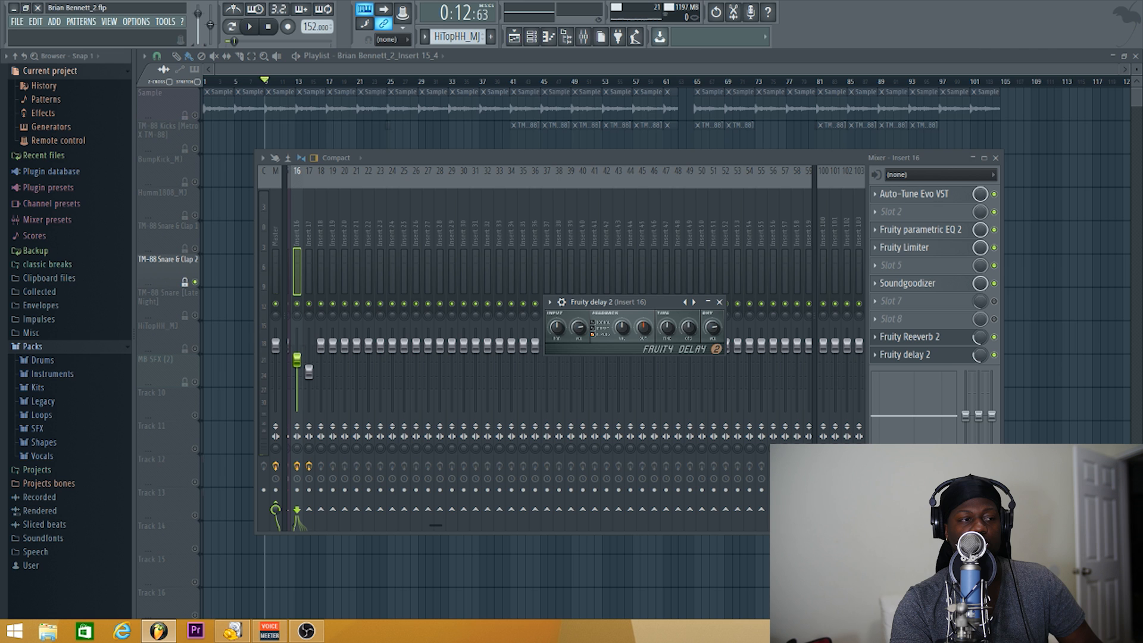
{"action": "left_click_drag", "start_coordinate": [647, 332], "coordinate": [647, 332]}
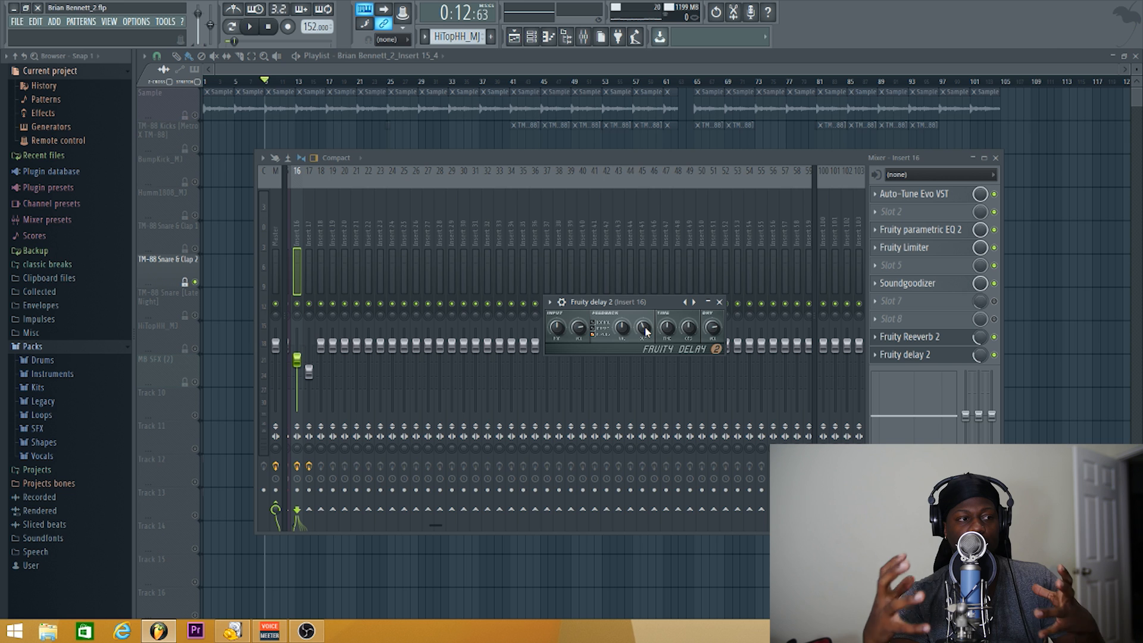
{"action": "key", "text": "space"}
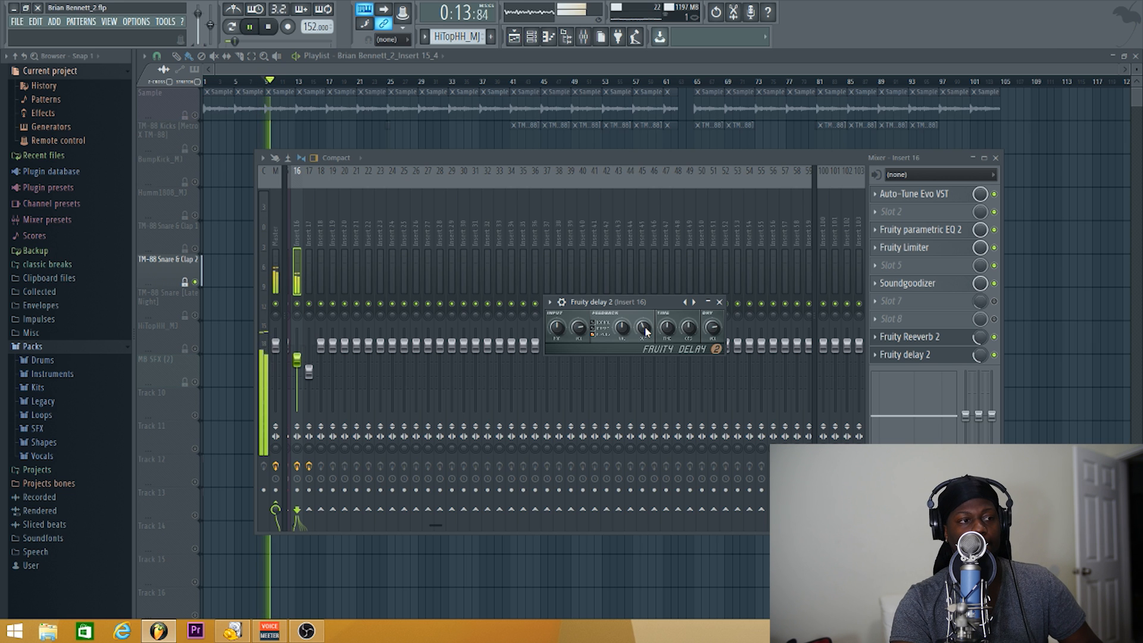
{"action": "left_click_drag", "start_coordinate": [647, 332], "coordinate": [647, 331]}
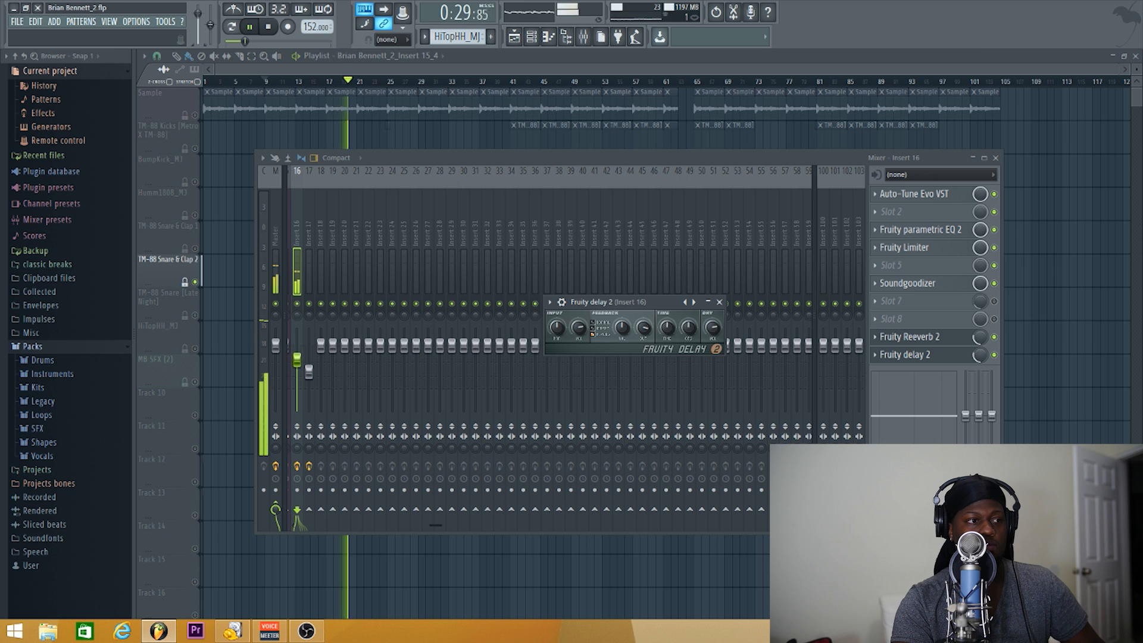
{"action": "left_click_drag", "start_coordinate": [646, 331], "coordinate": [646, 352]}
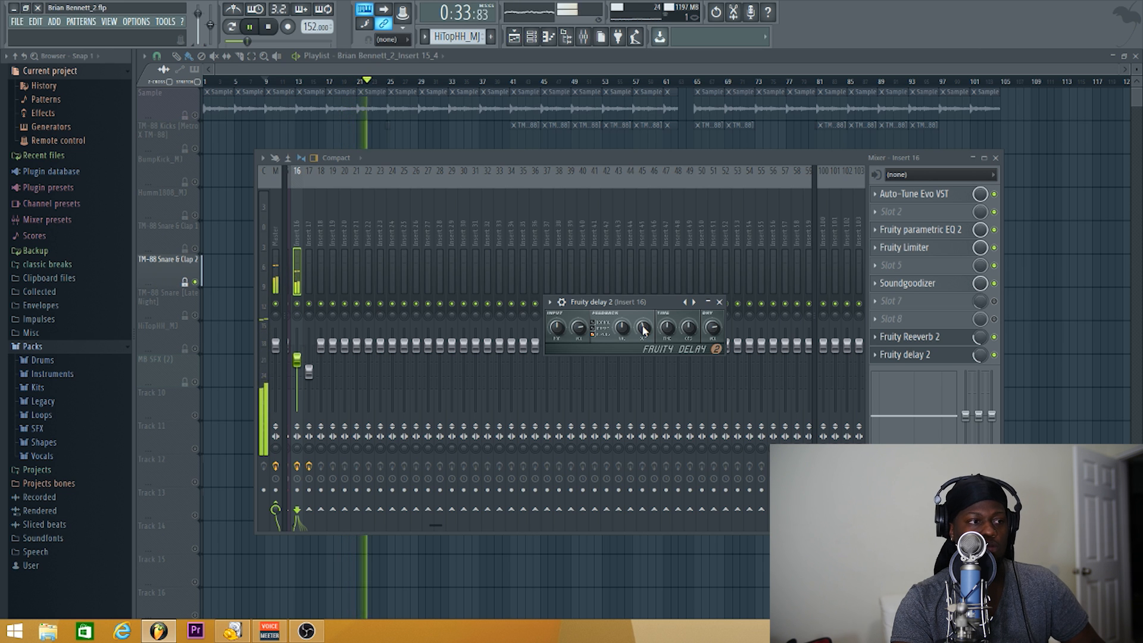
{"action": "key", "text": "space"}
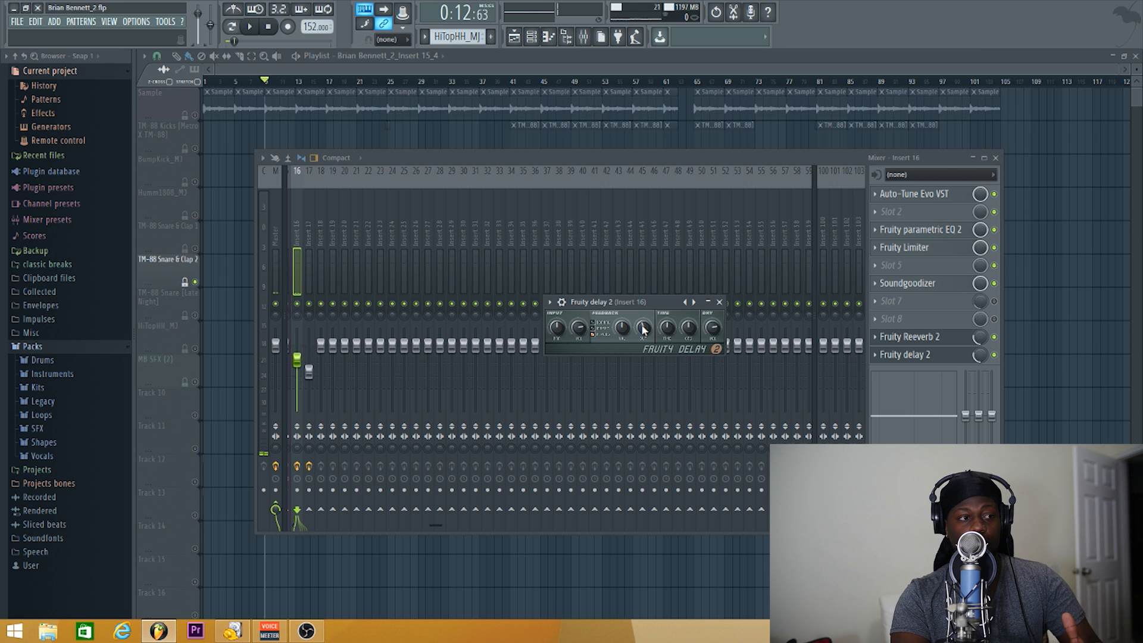
{"action": "left_click", "coordinate": [719, 302]}
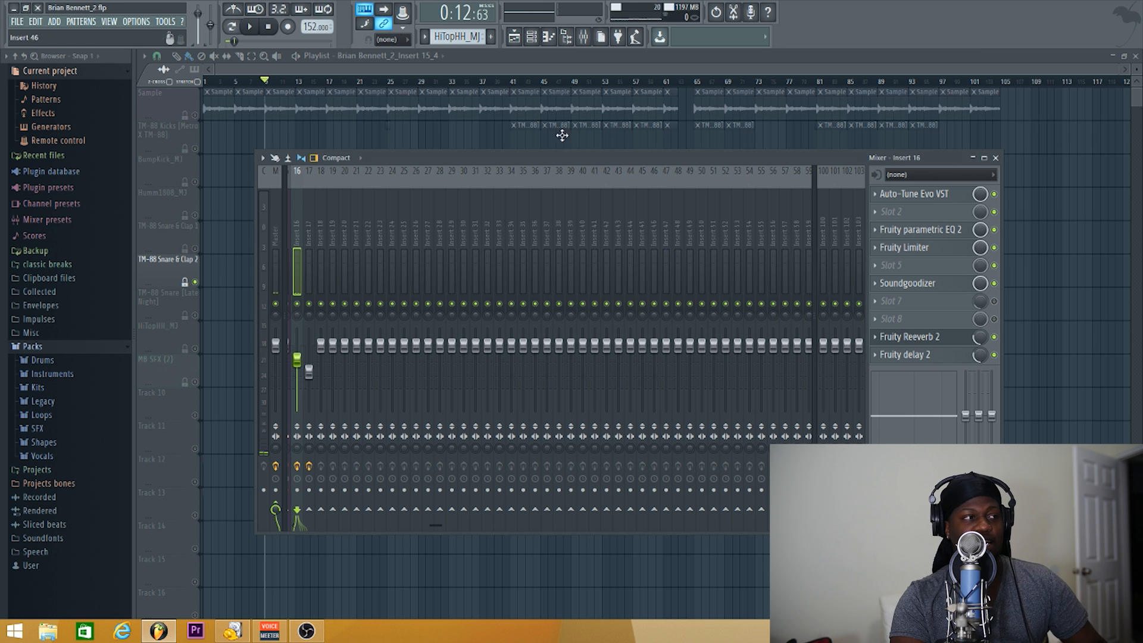
- Unmute the second vocal on playlist Track 10, play it with the lead vocal, and select Insert 17 in the mixer
{"action": "left_click", "coordinate": [323, 66]}
{"action": "left_click", "coordinate": [195, 415]}
{"action": "key", "text": "space"}
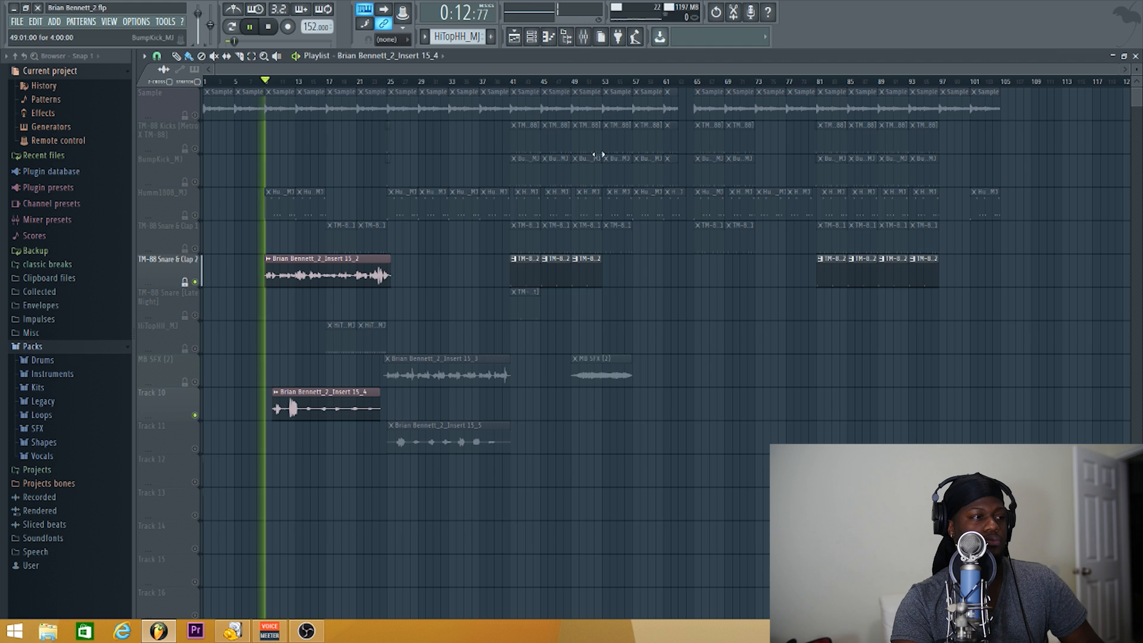
{"action": "left_click", "coordinate": [584, 37]}
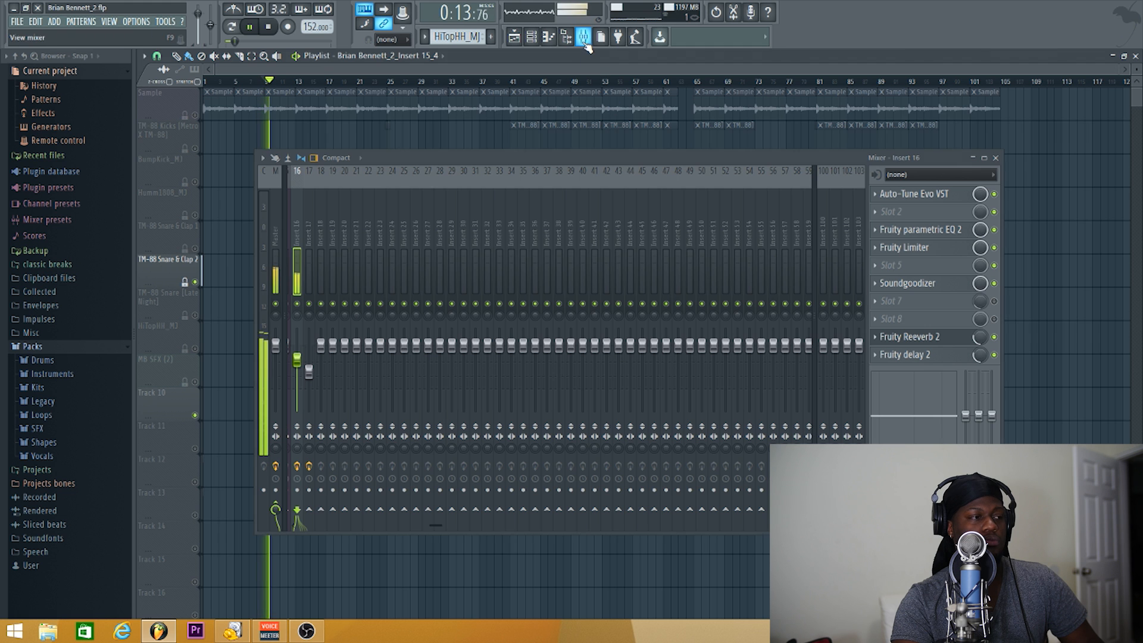
{"action": "left_click", "coordinate": [309, 212]}
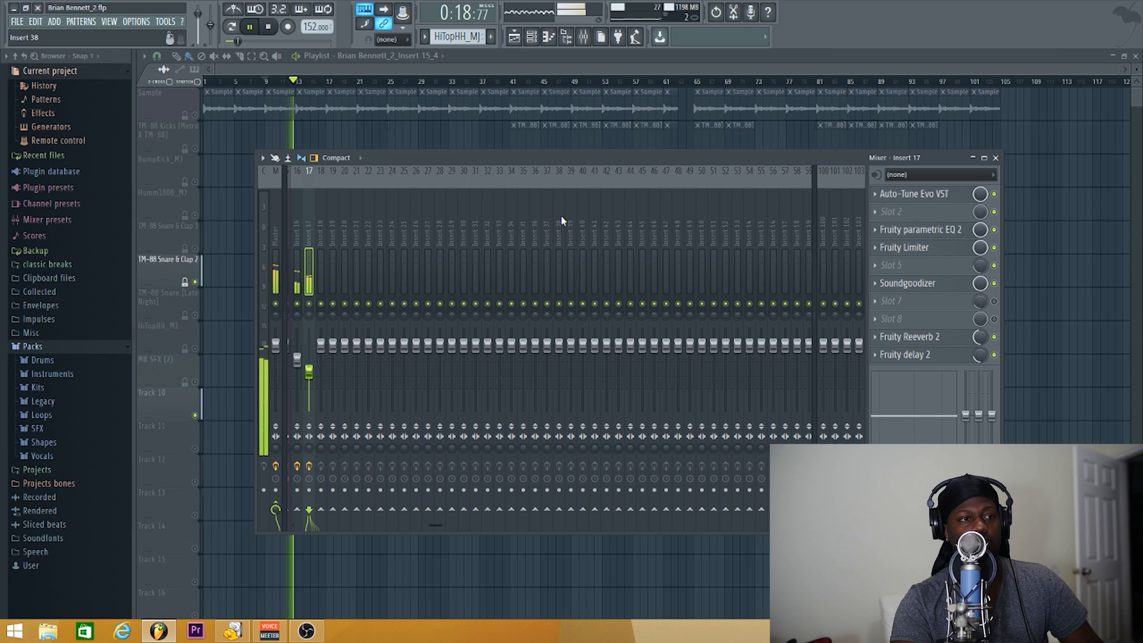
{"action": "key", "text": "space"}
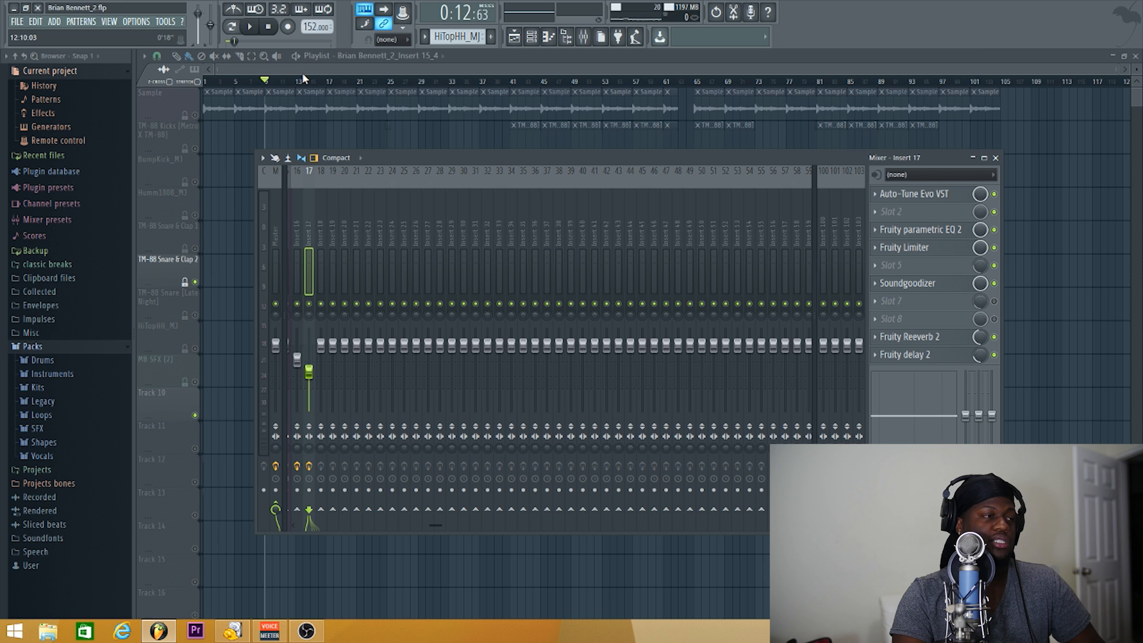
- Lower the Insert 17 volume fader slightly while both vocals play, and stop playback
{"action": "key", "text": "space"}
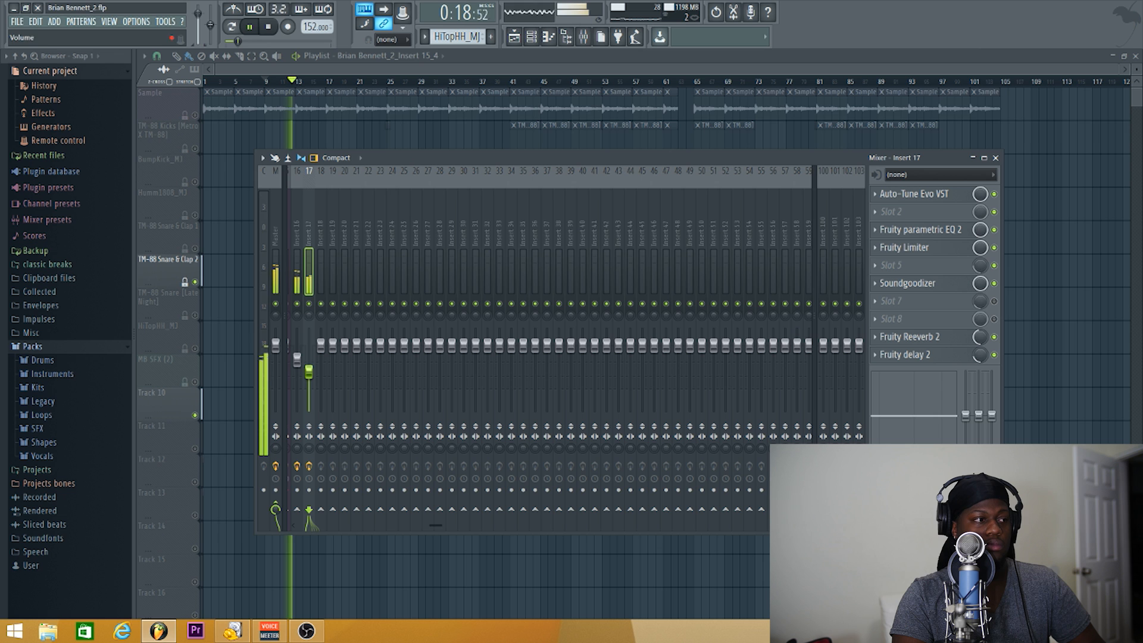
{"action": "left_click_drag", "start_coordinate": [309, 371], "coordinate": [308, 374]}
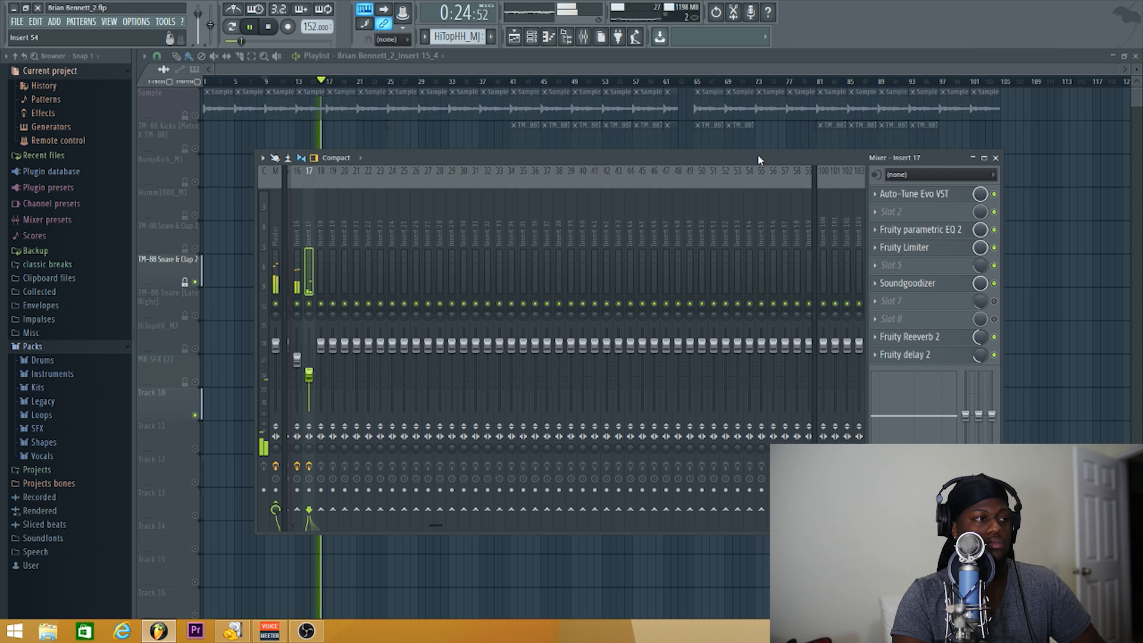
{"action": "key", "text": "space"}
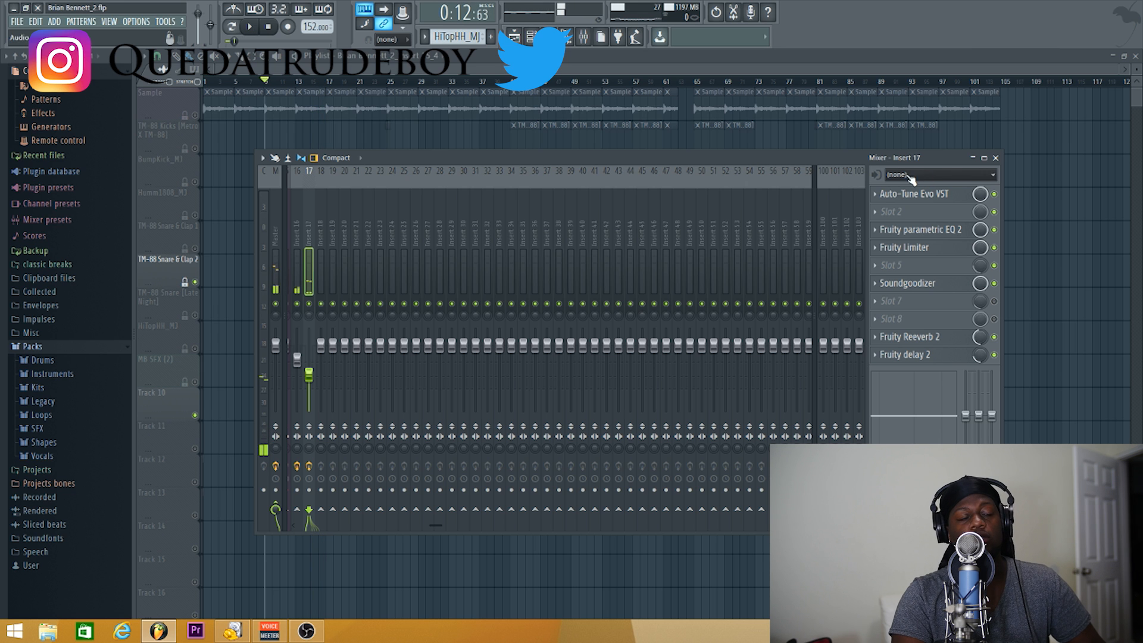
- Open Fruity parametric EQ 2 on Insert 17, examine its low-cut curve and close it
{"action": "left_click", "coordinate": [949, 232]}
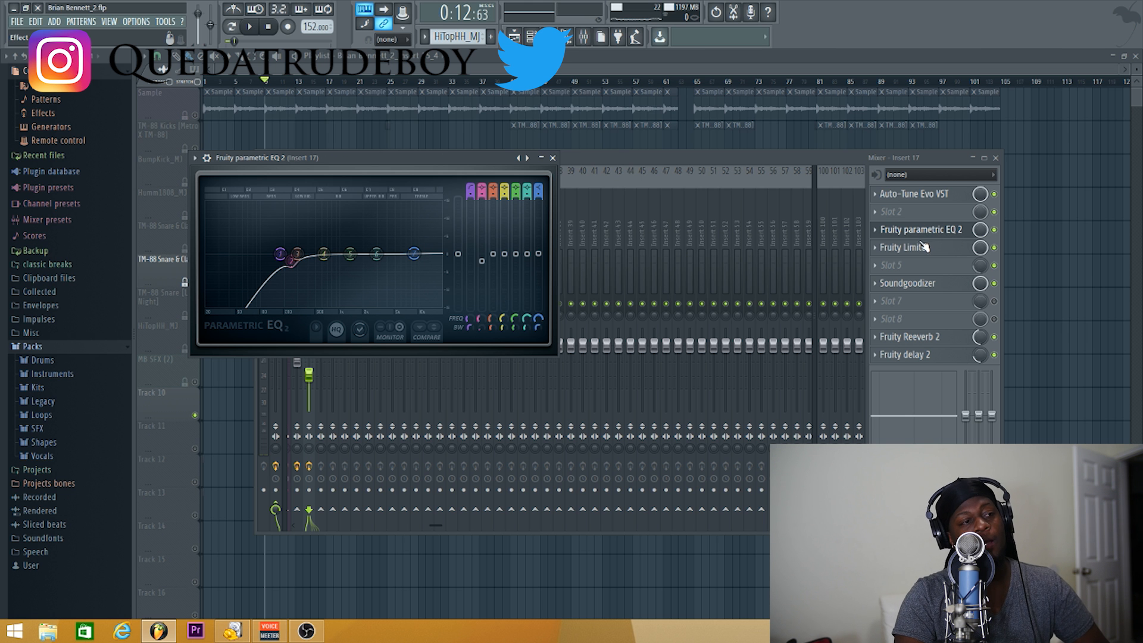
{"action": "left_click", "coordinate": [554, 159]}
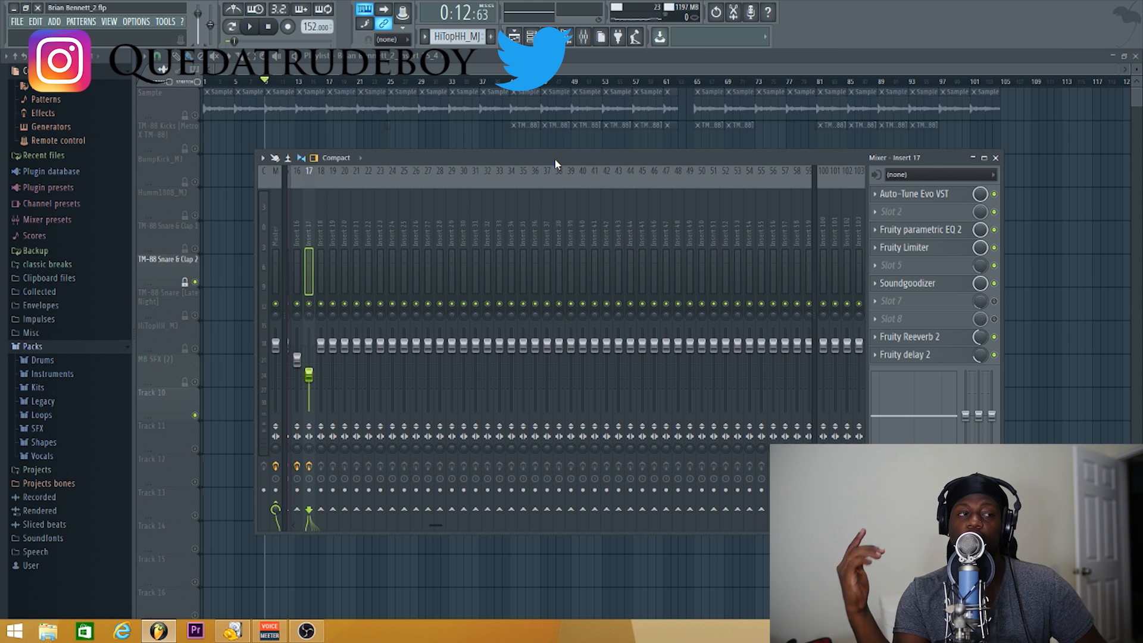